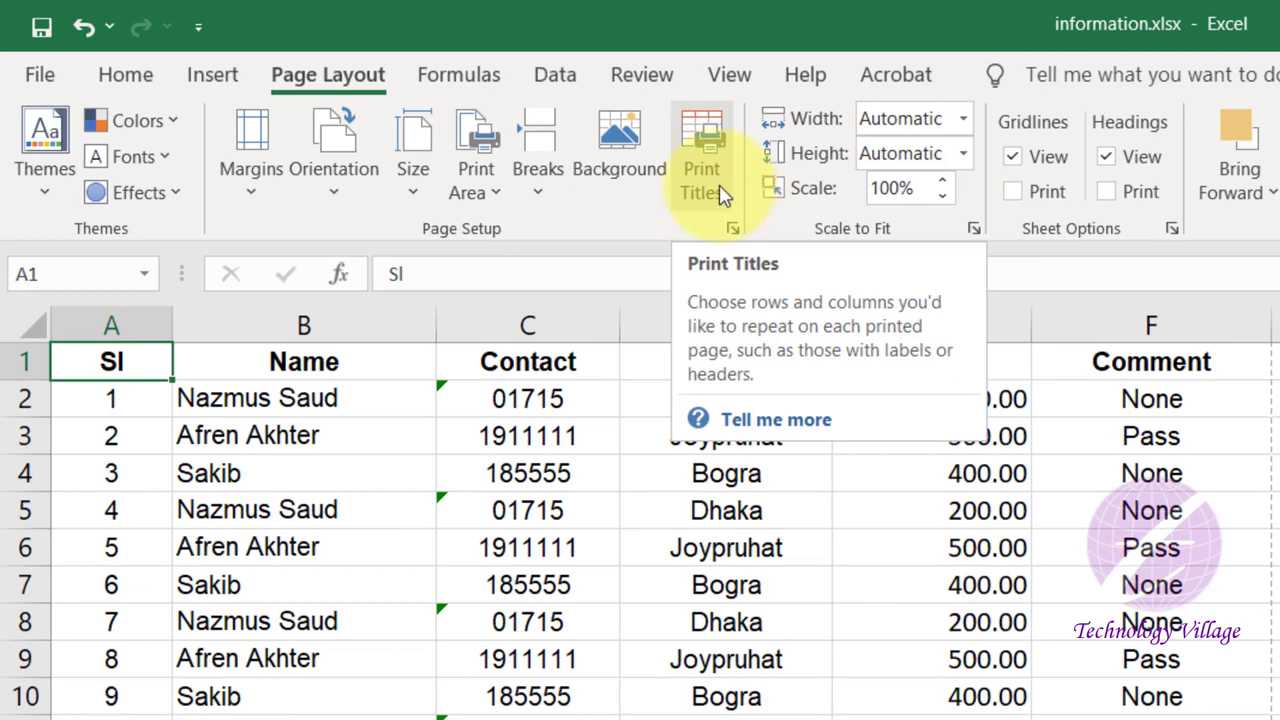
- Open the Print Titles settings, close them unchanged, and select cell B9
left_click(712, 175)
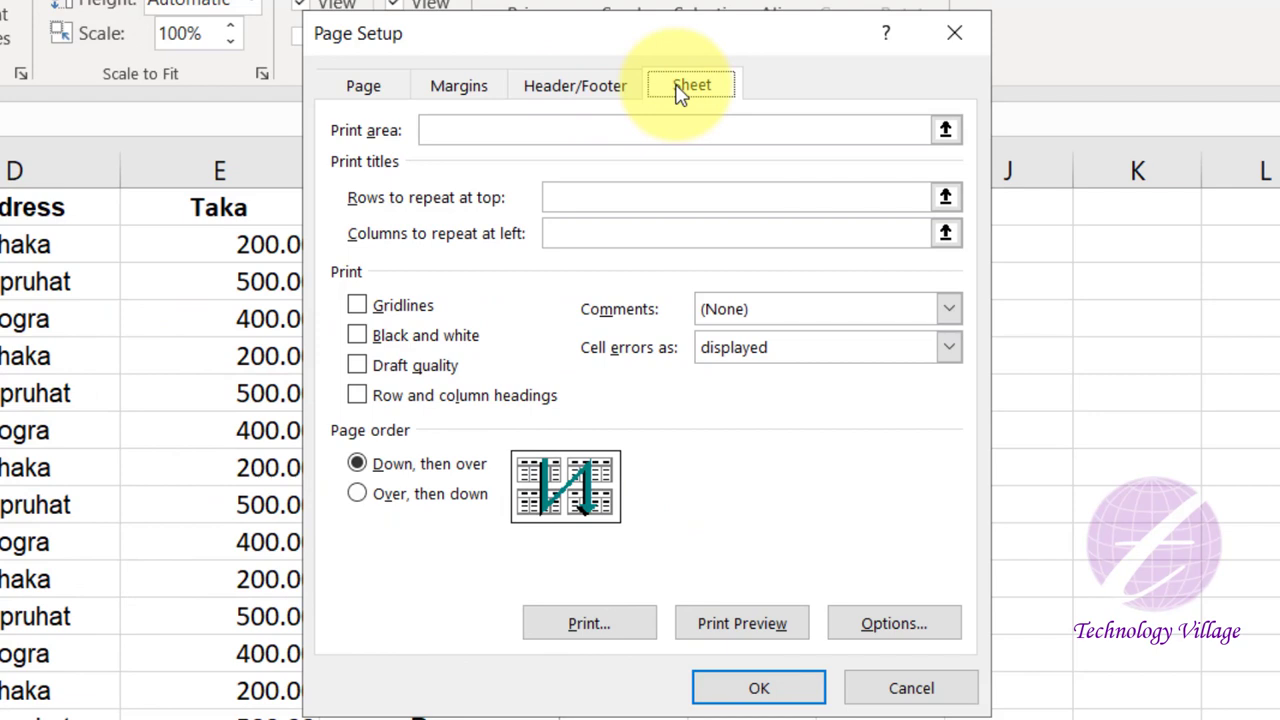
left_click(891, 688)
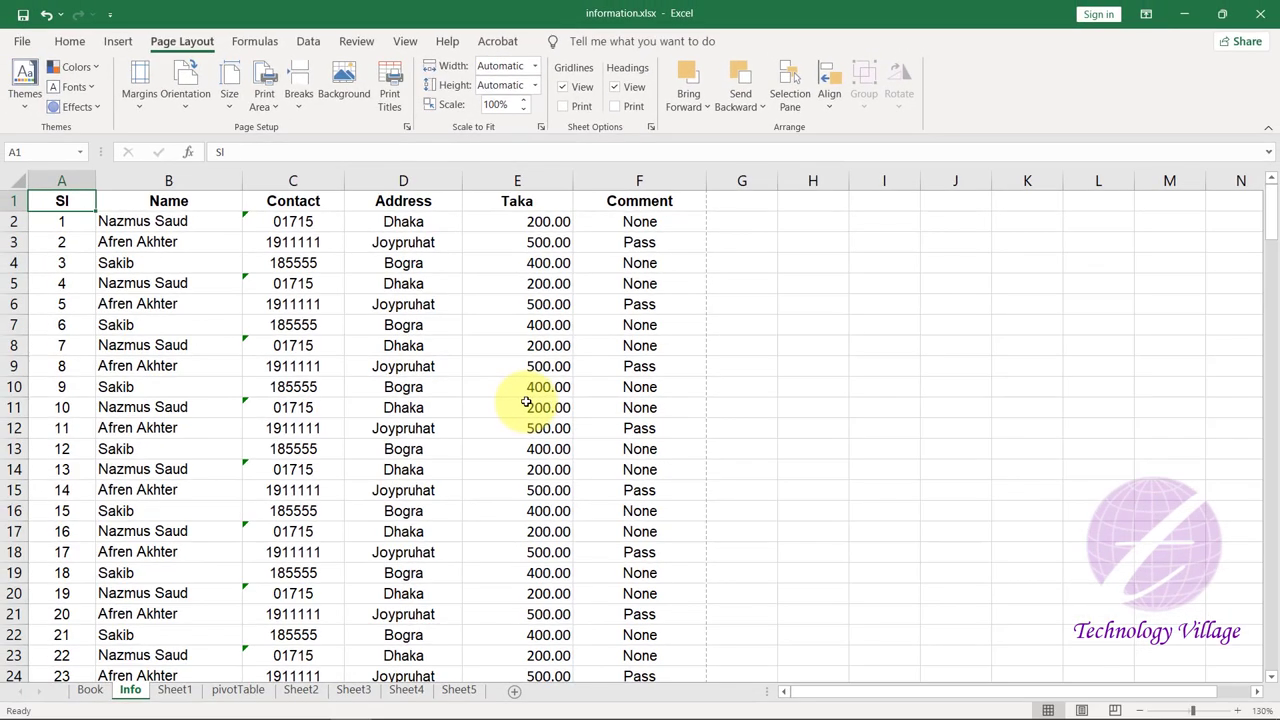
left_click(200, 366)
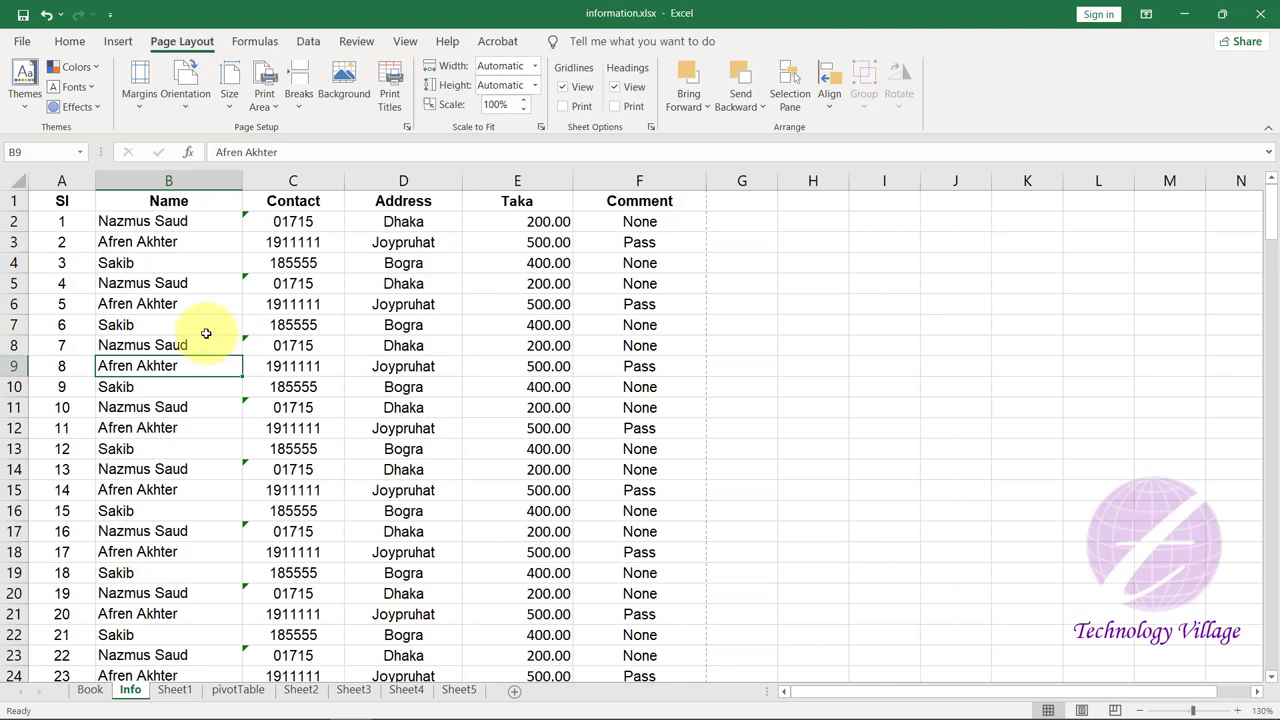
- In print preview, toggle the zoom and page through to page 3 of 4
key("ctrl+p")
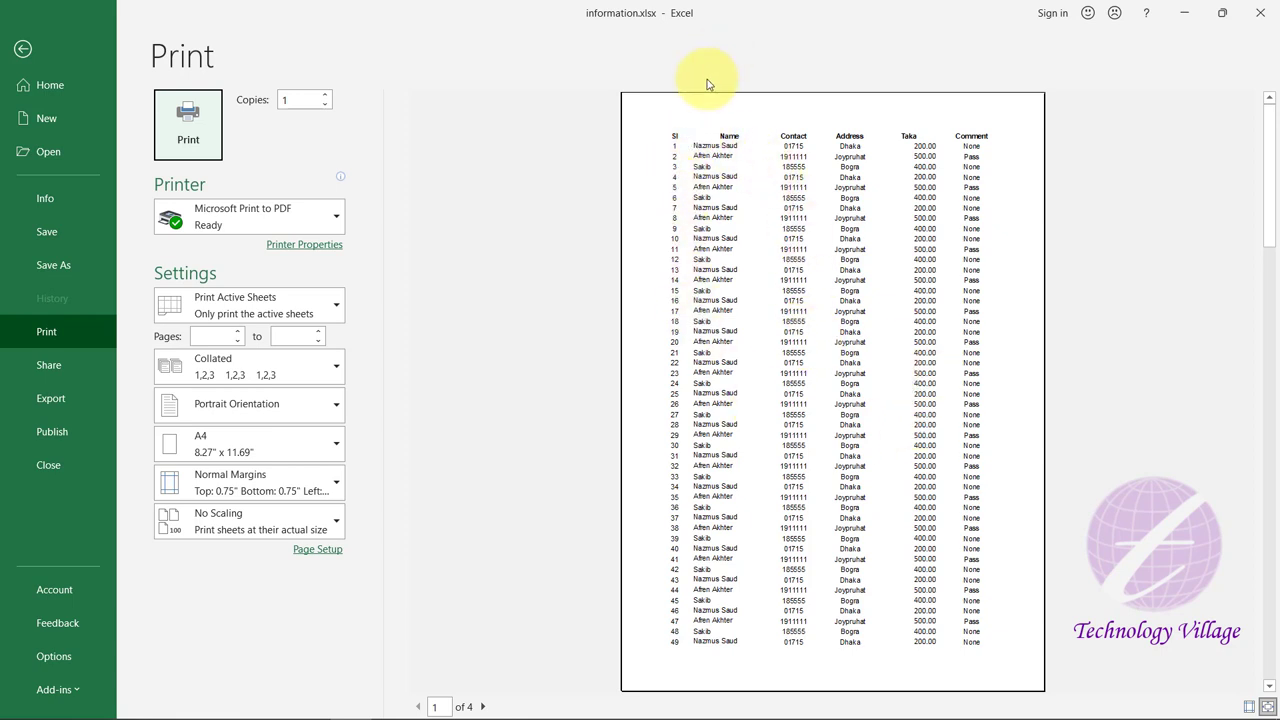
left_click(1268, 707)
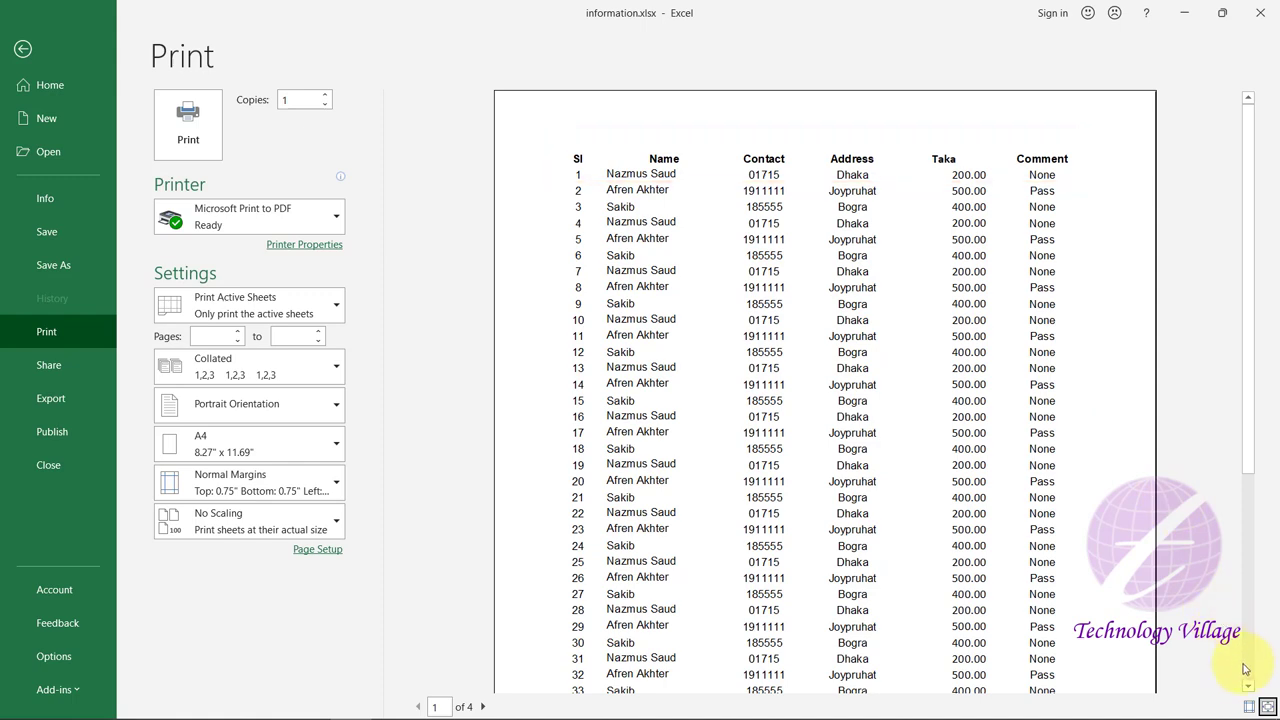
scroll(1248, 686, "down", 1)
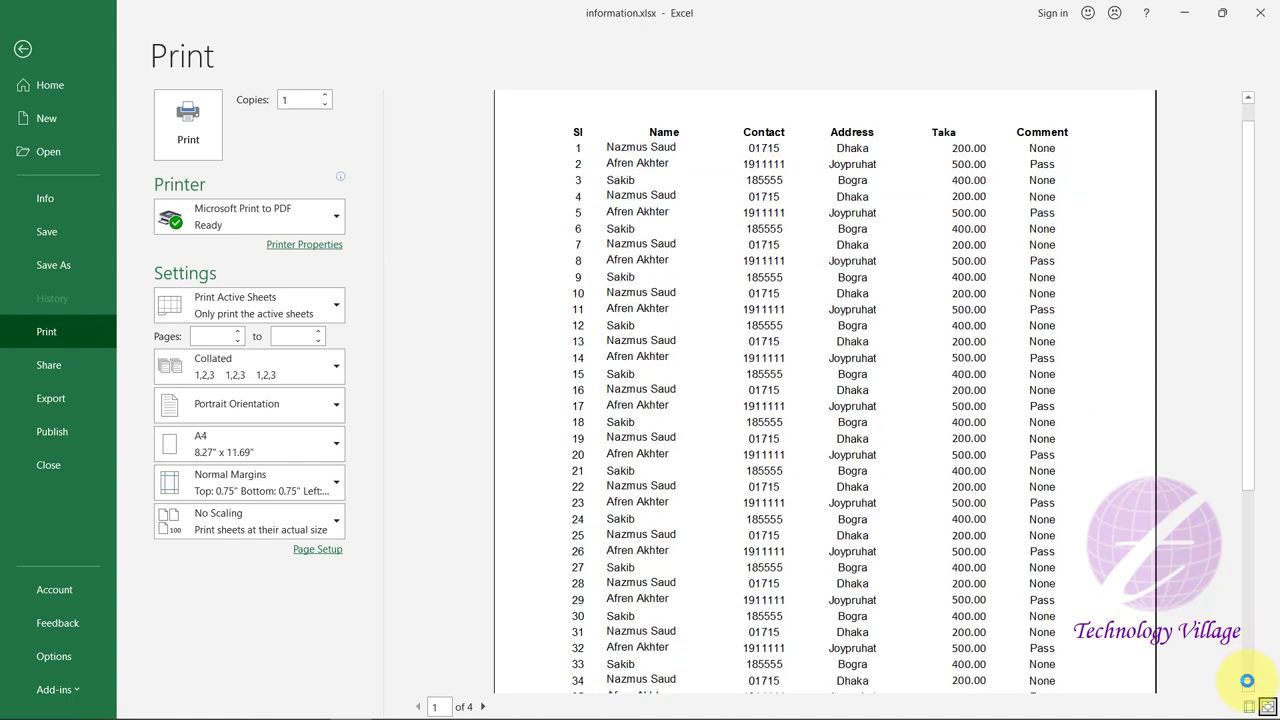
left_click(1268, 706)
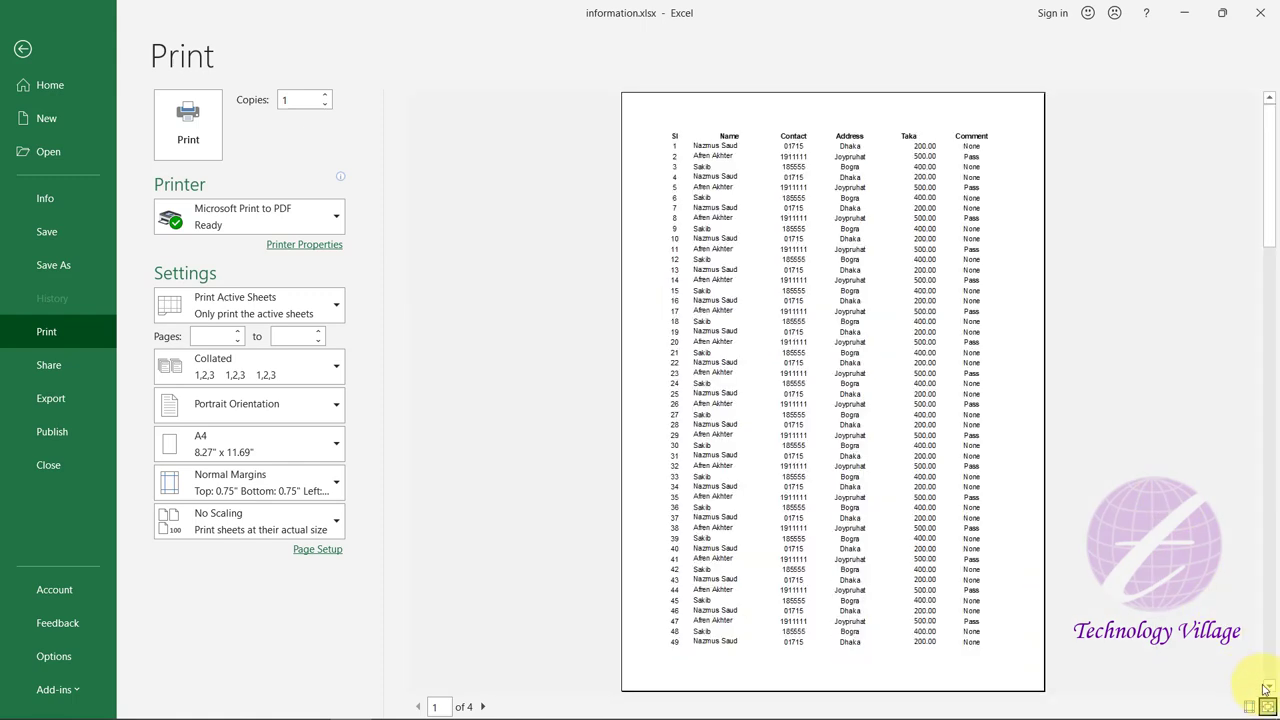
left_click(1268, 688)
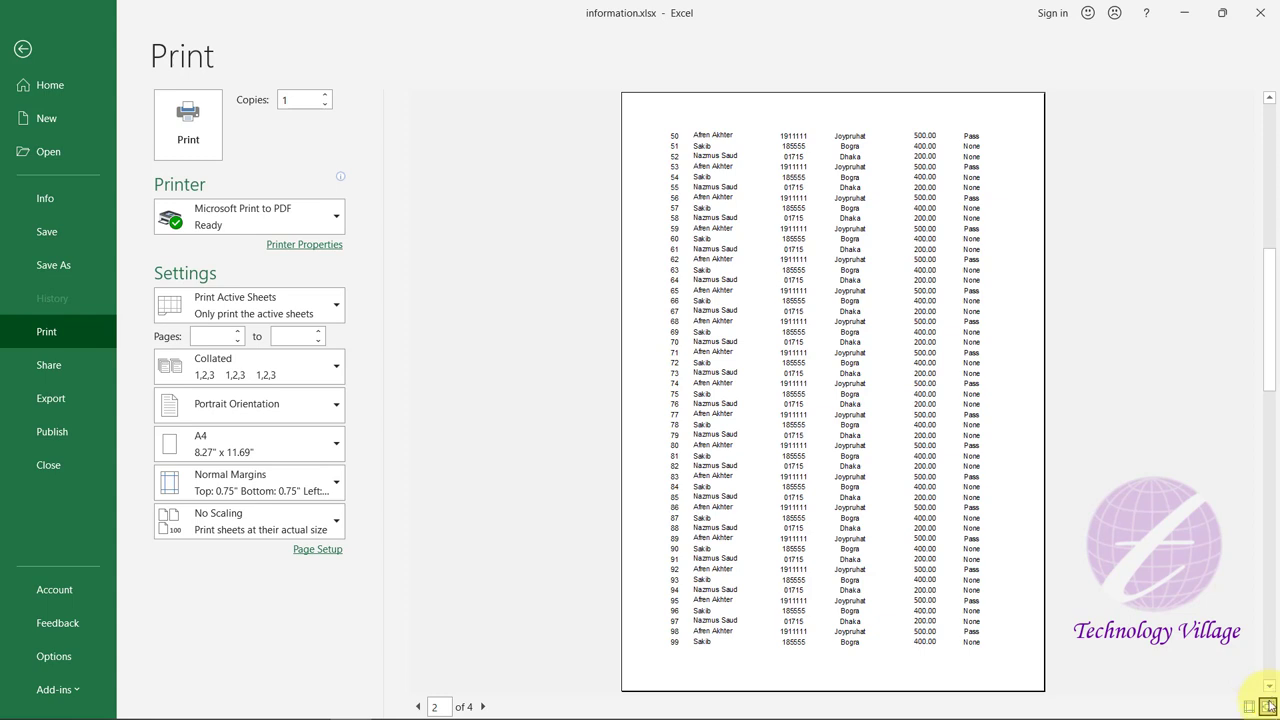
left_click(1268, 706)
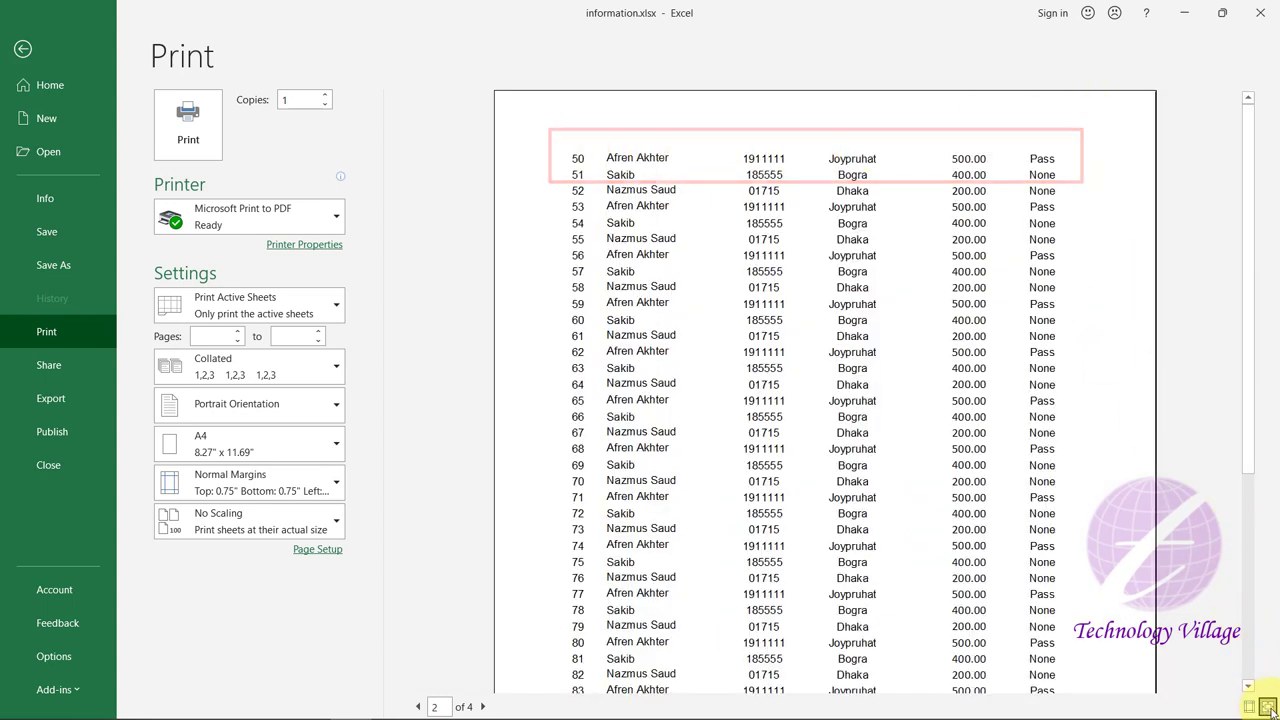
left_click(1267, 706)
left_click(1269, 687)
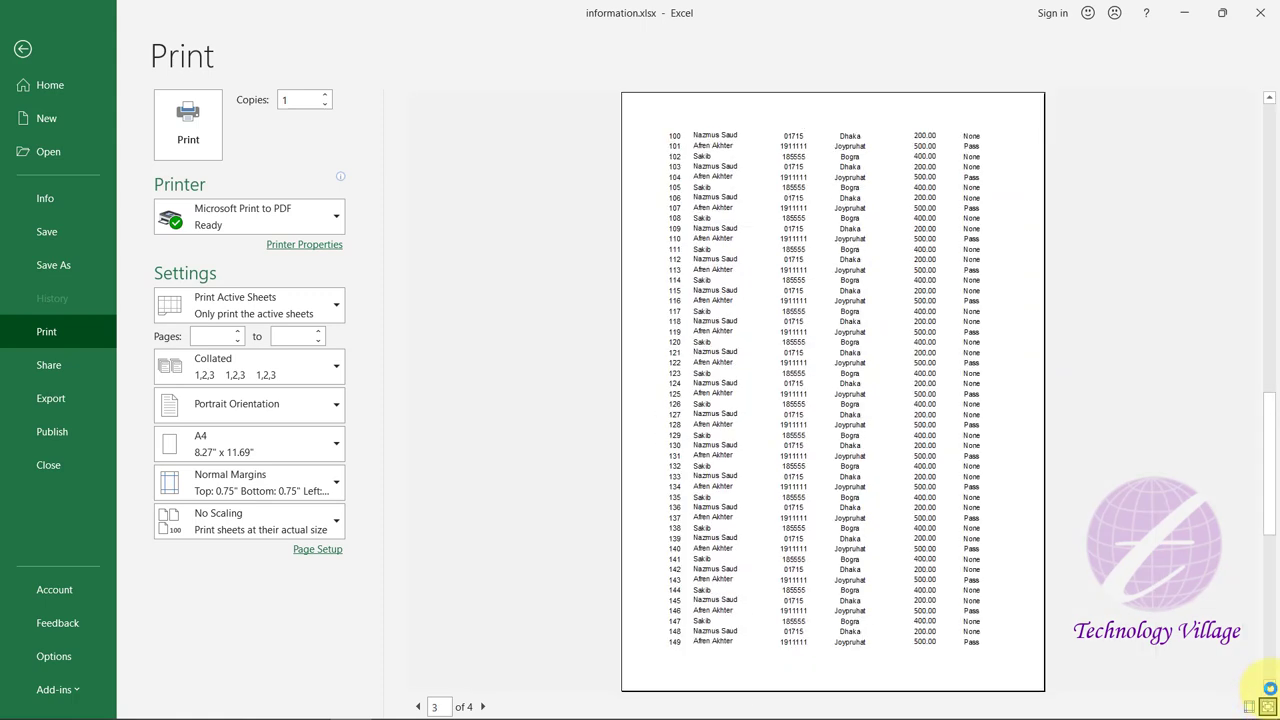
- Set row 1 ($1:$1) as Rows to repeat at top, then reopen the print preview
key("Escape")
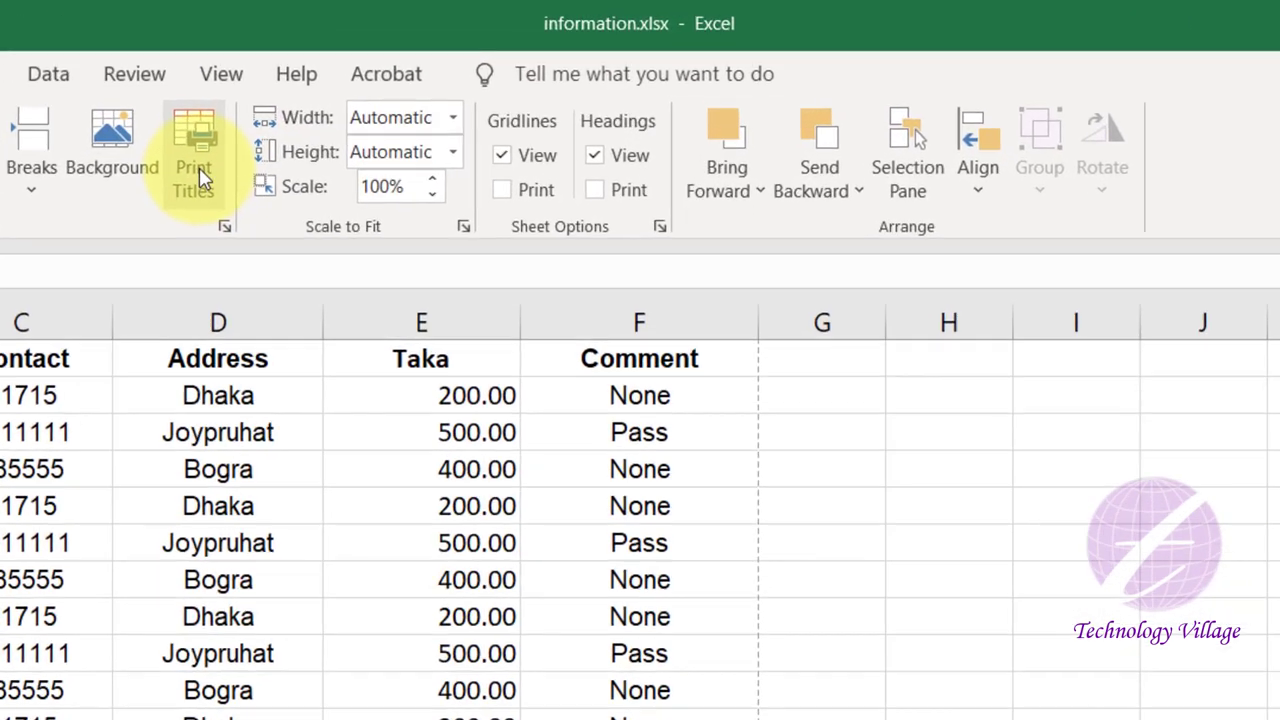
left_click(391, 93)
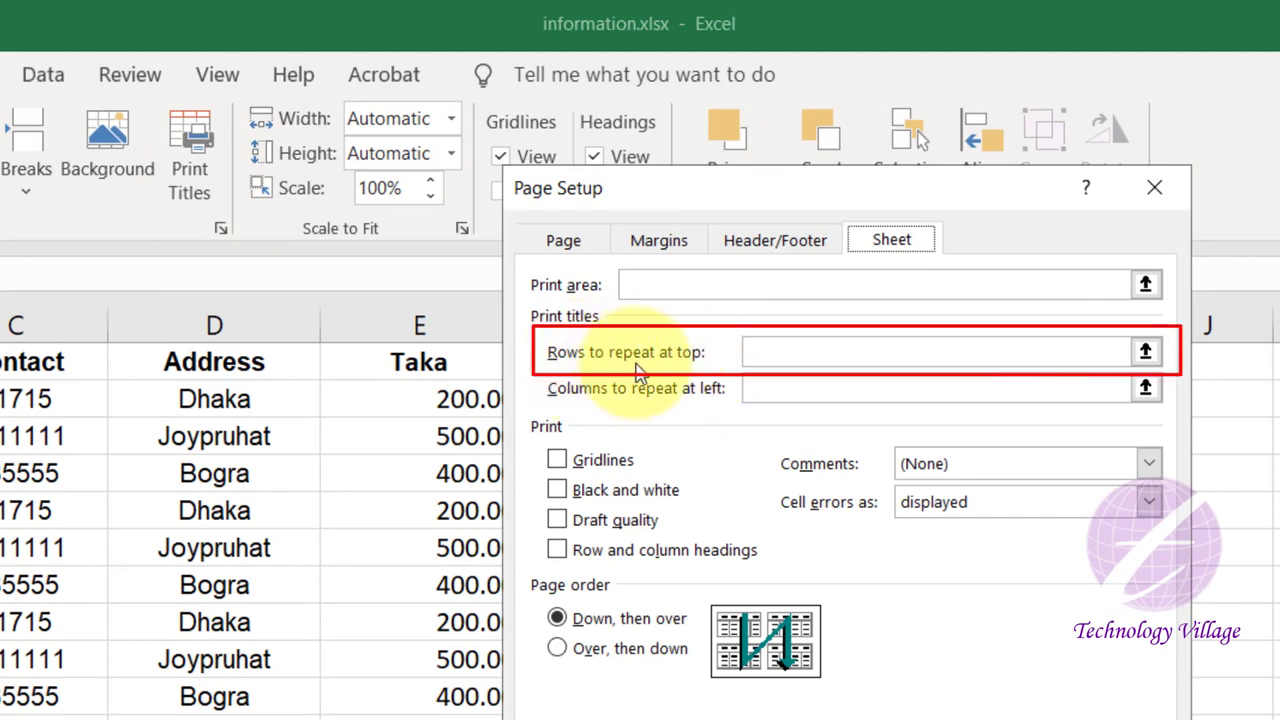
left_click(755, 355)
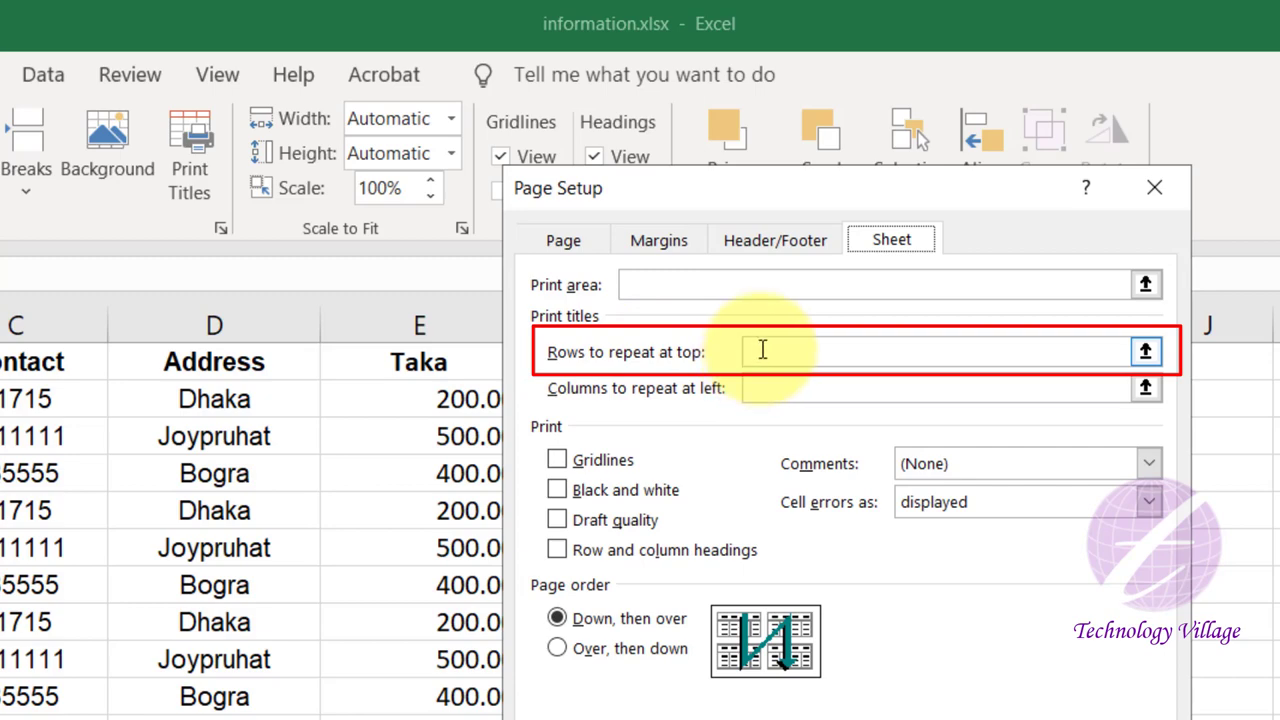
left_click(760, 350)
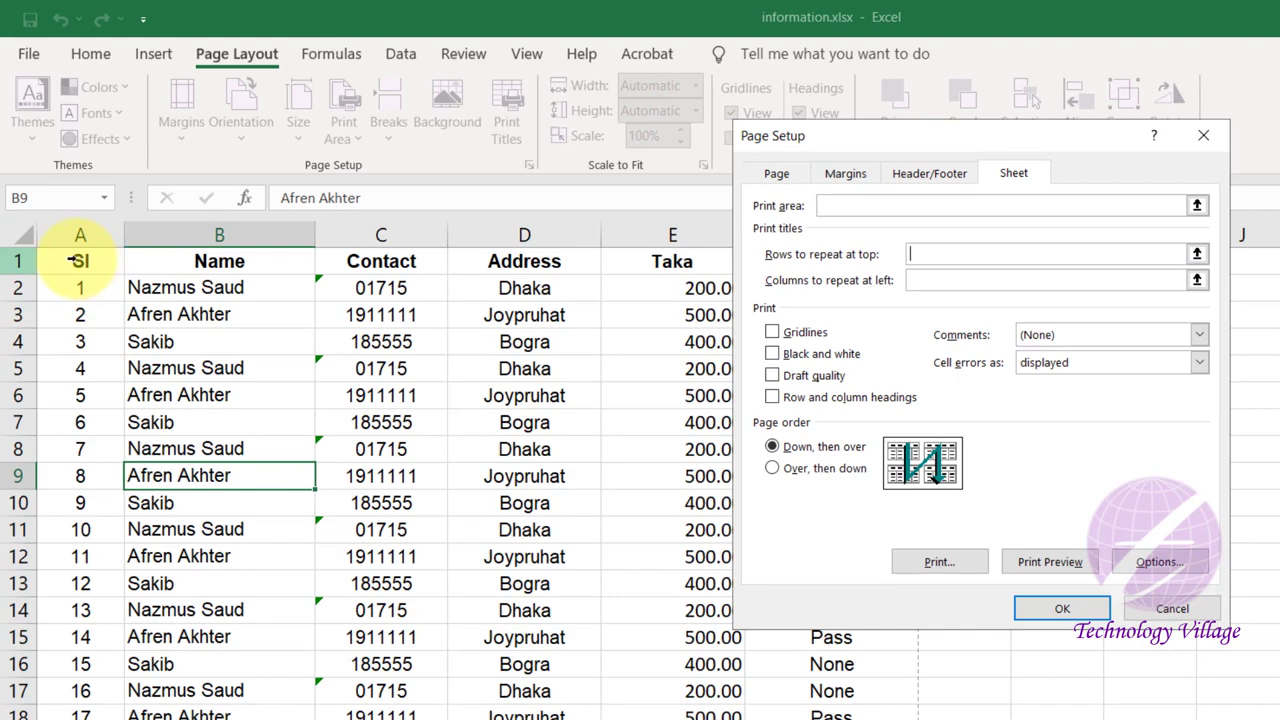
left_click(20, 261)
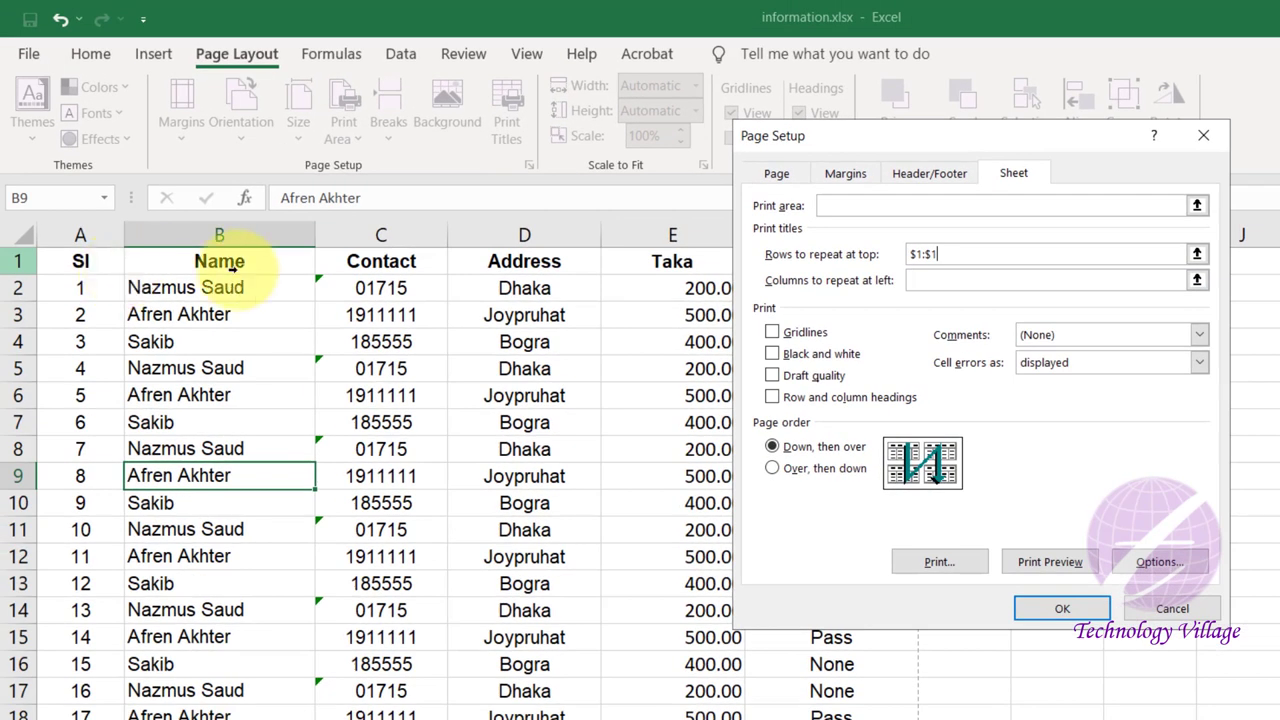
left_click(1040, 604)
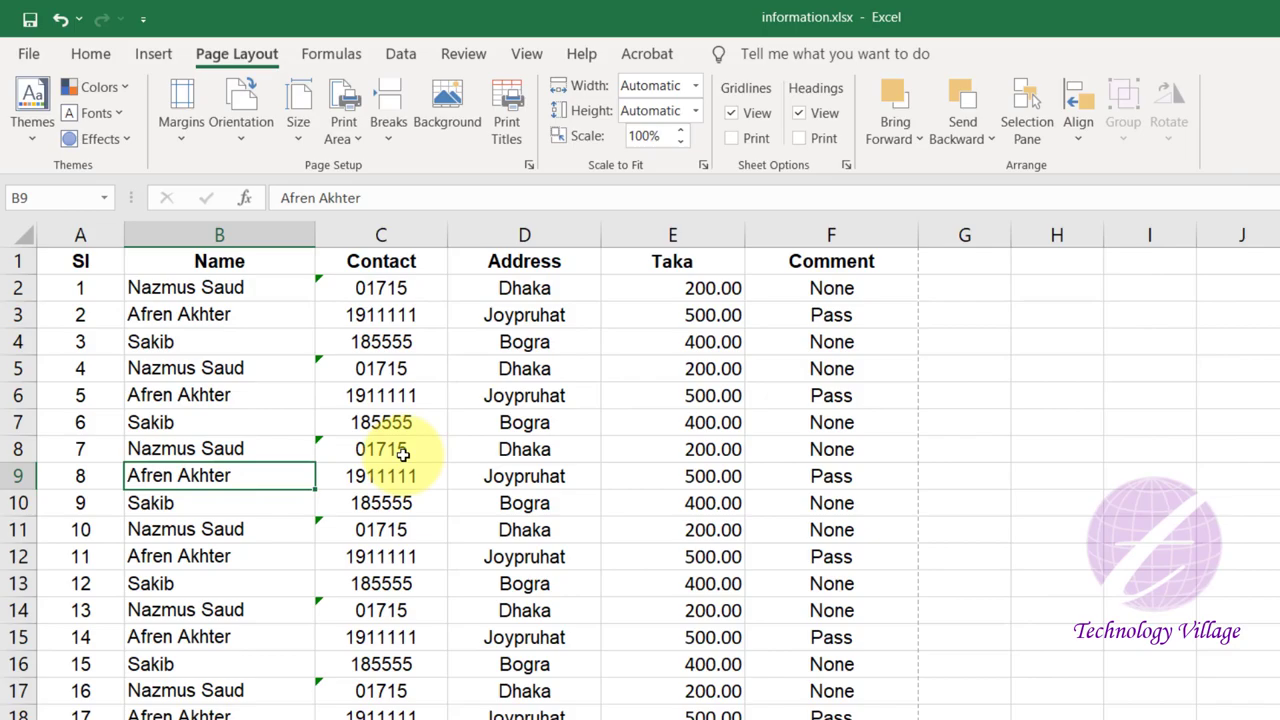
key("ctrl+p")
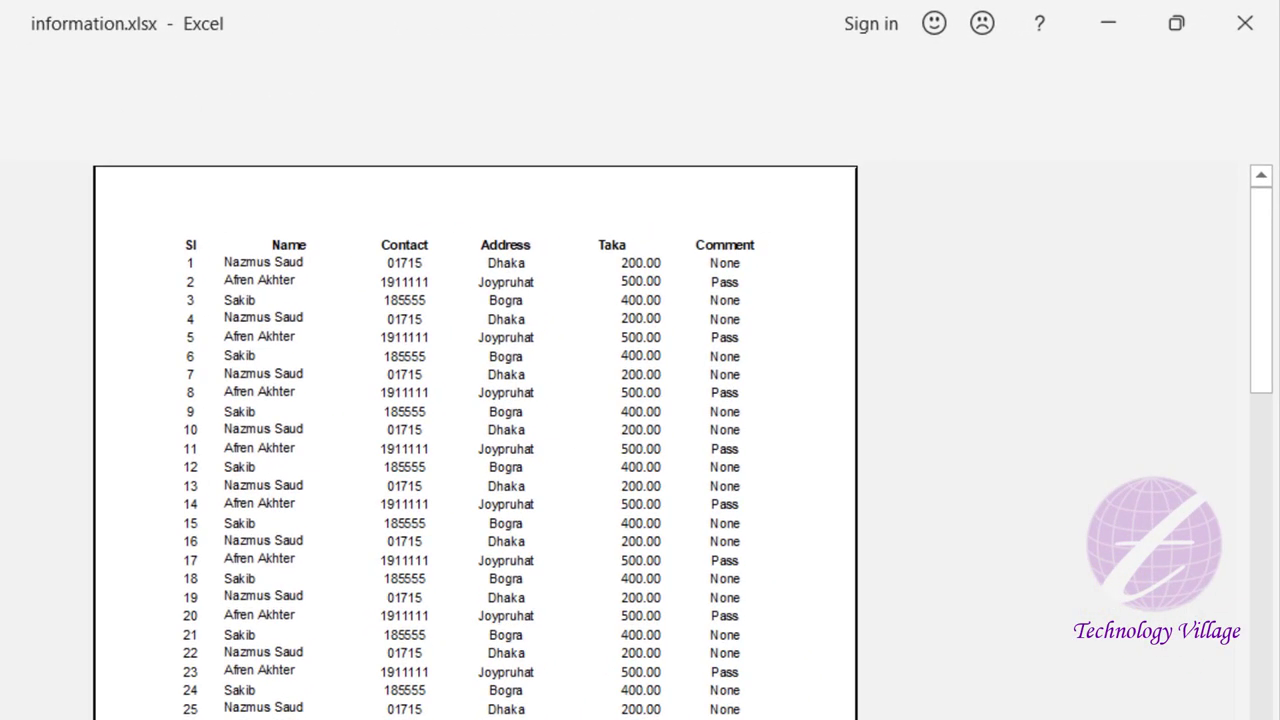
scroll(475, 450, "down", 3)
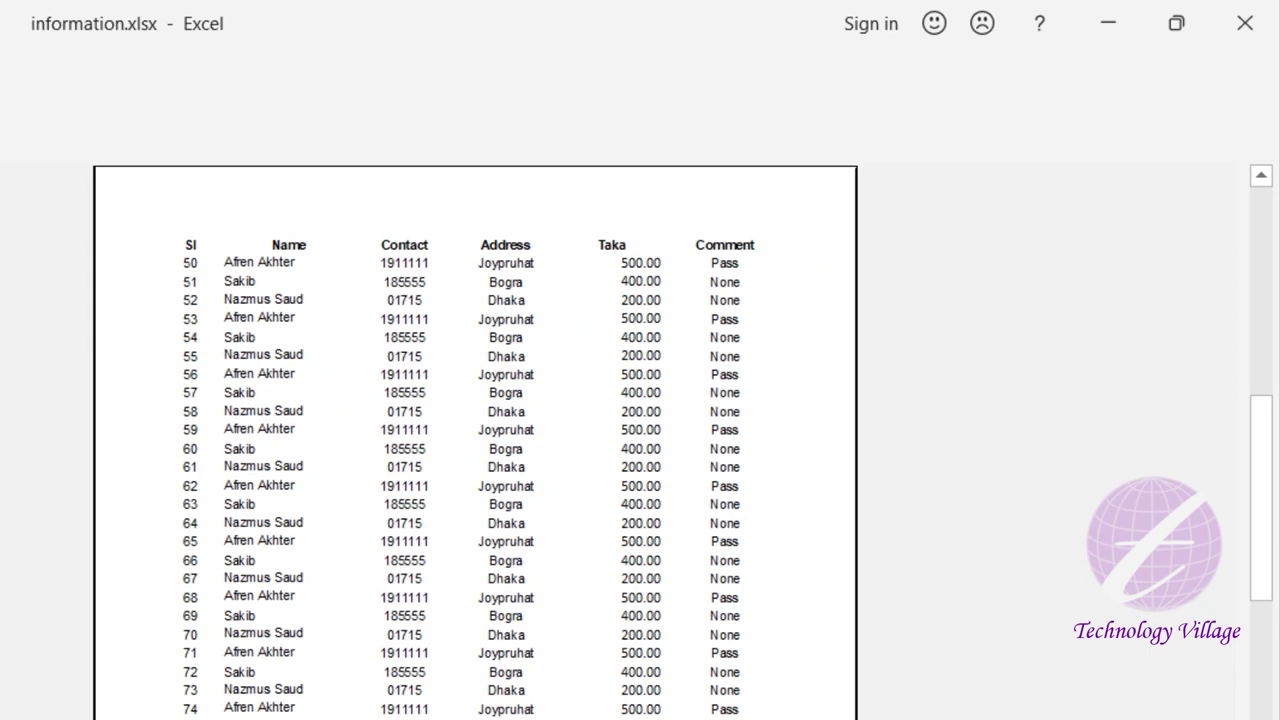
scroll(475, 450, "down", 2)
scroll(475, 450, "down", 2)
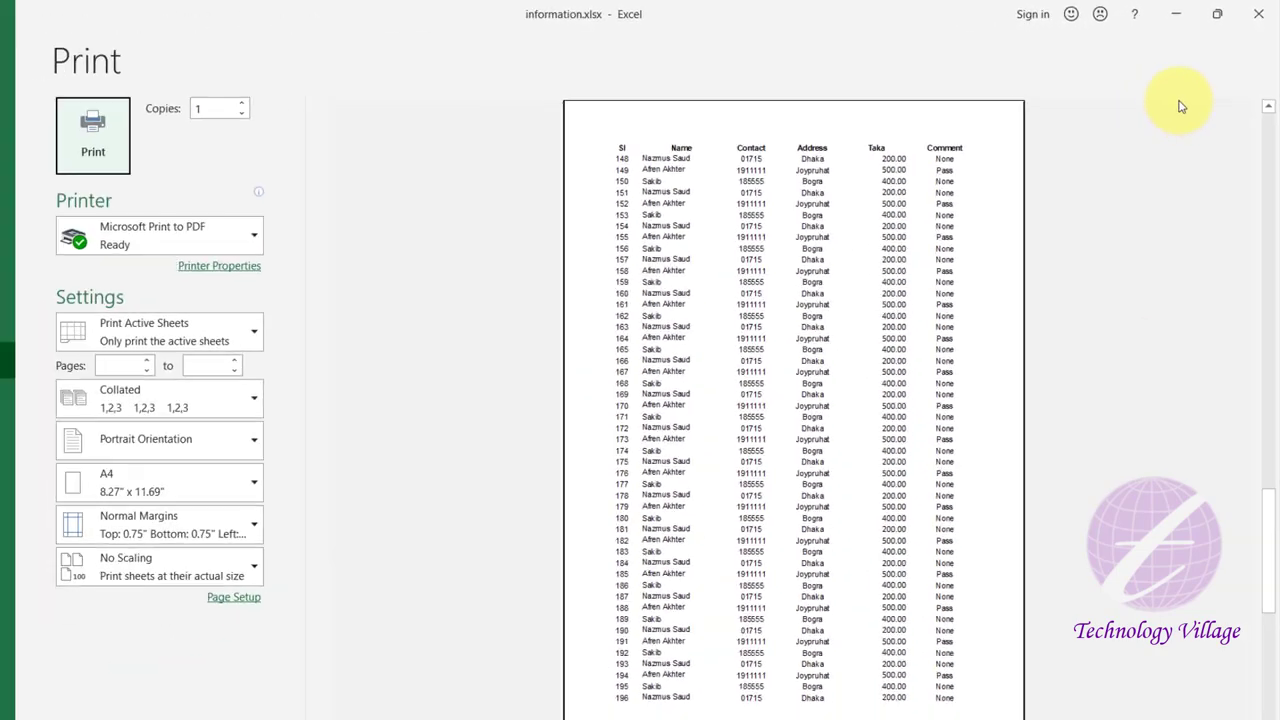
key("Escape")
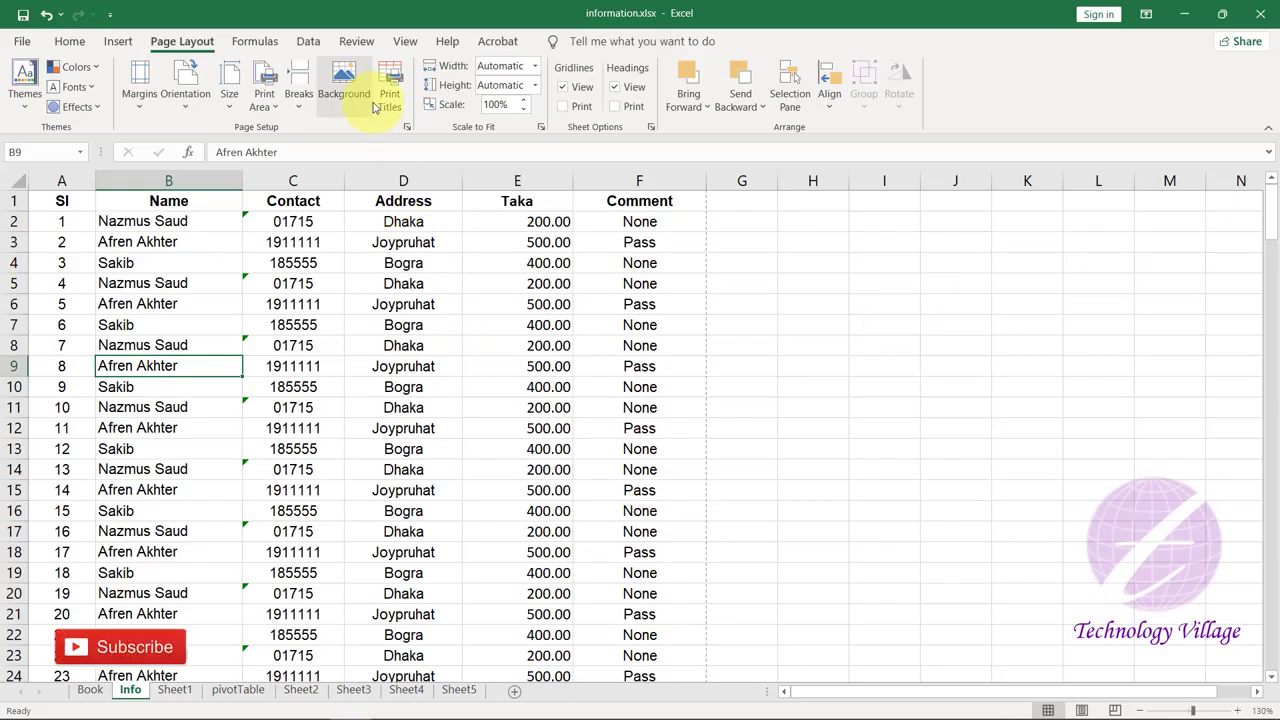
- Clear the $1:$1 rows-to-repeat entry in Print Titles
left_click(392, 88)
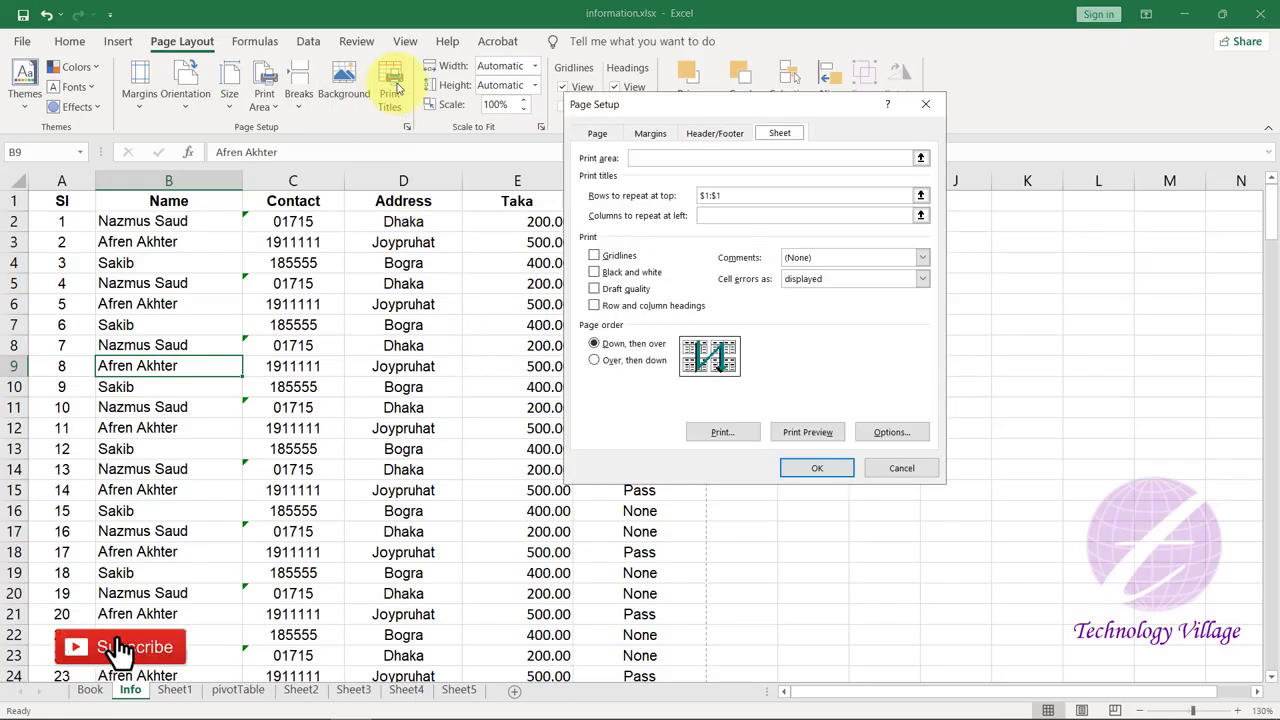
left_click(645, 196)
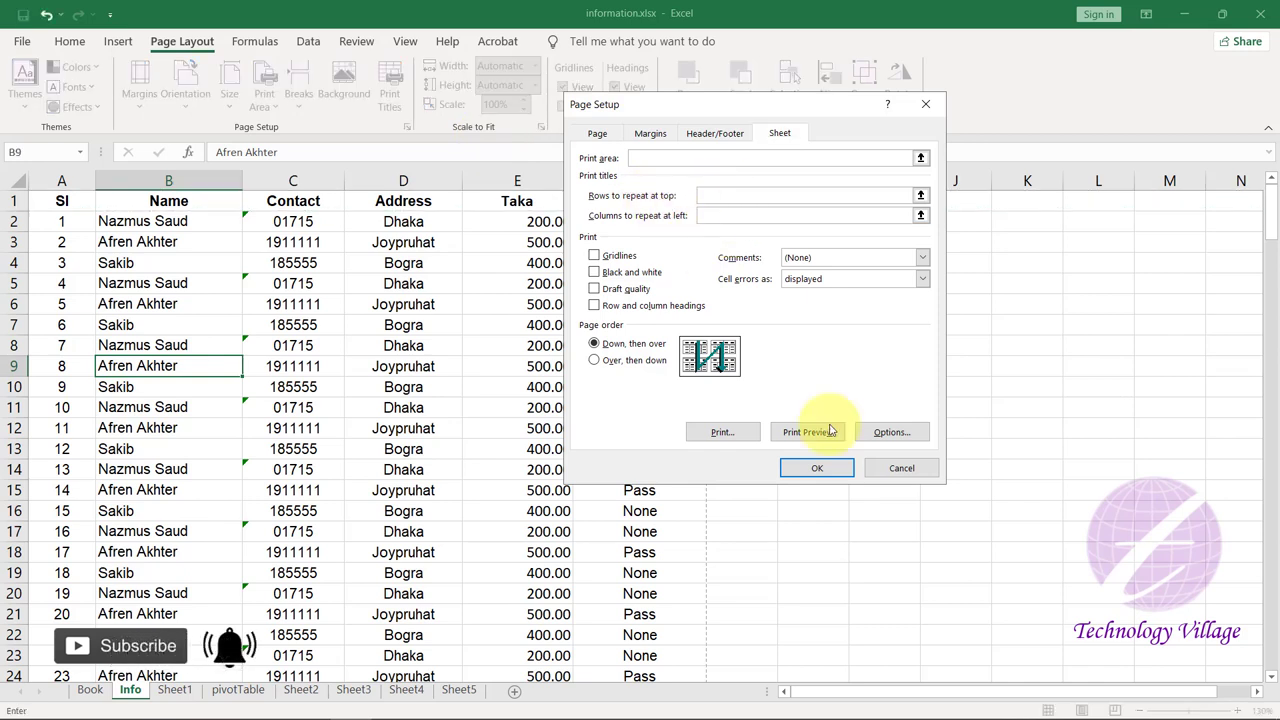
left_click(820, 469)
- Select cell C7 and scroll the print preview down to rows 150–175, now without the heading row
left_click(323, 331)
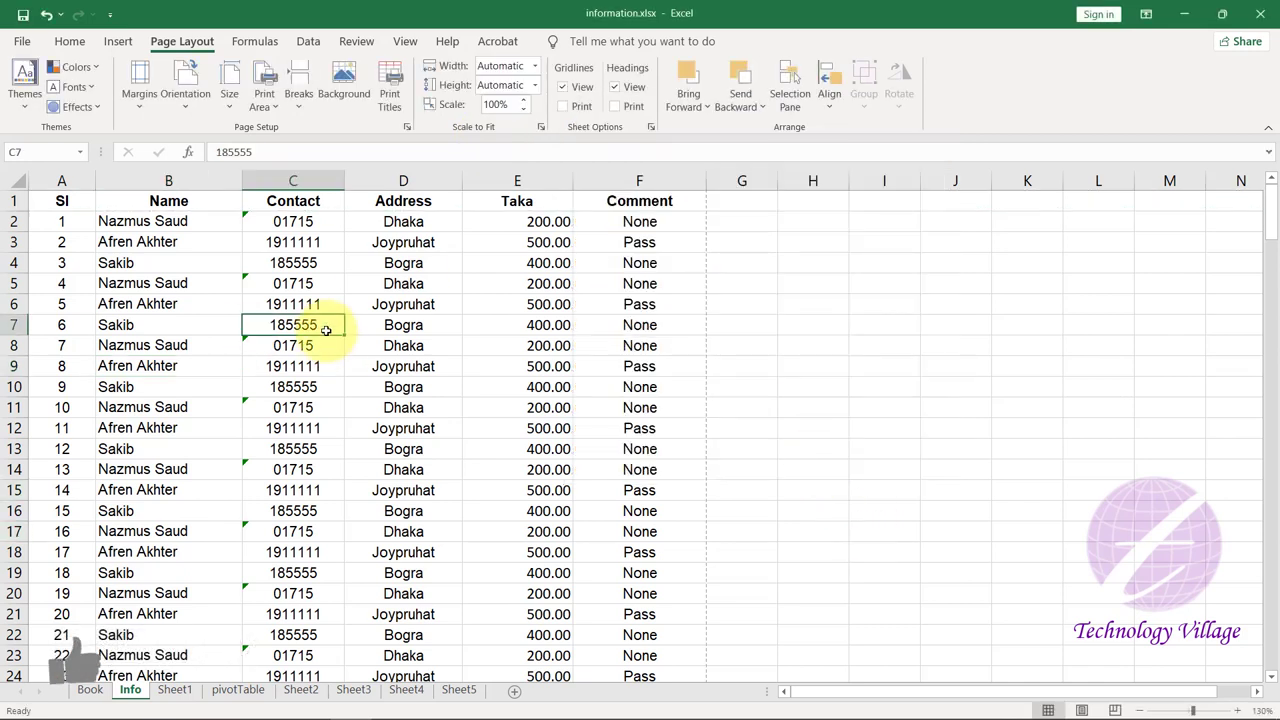
key("ctrl+p")
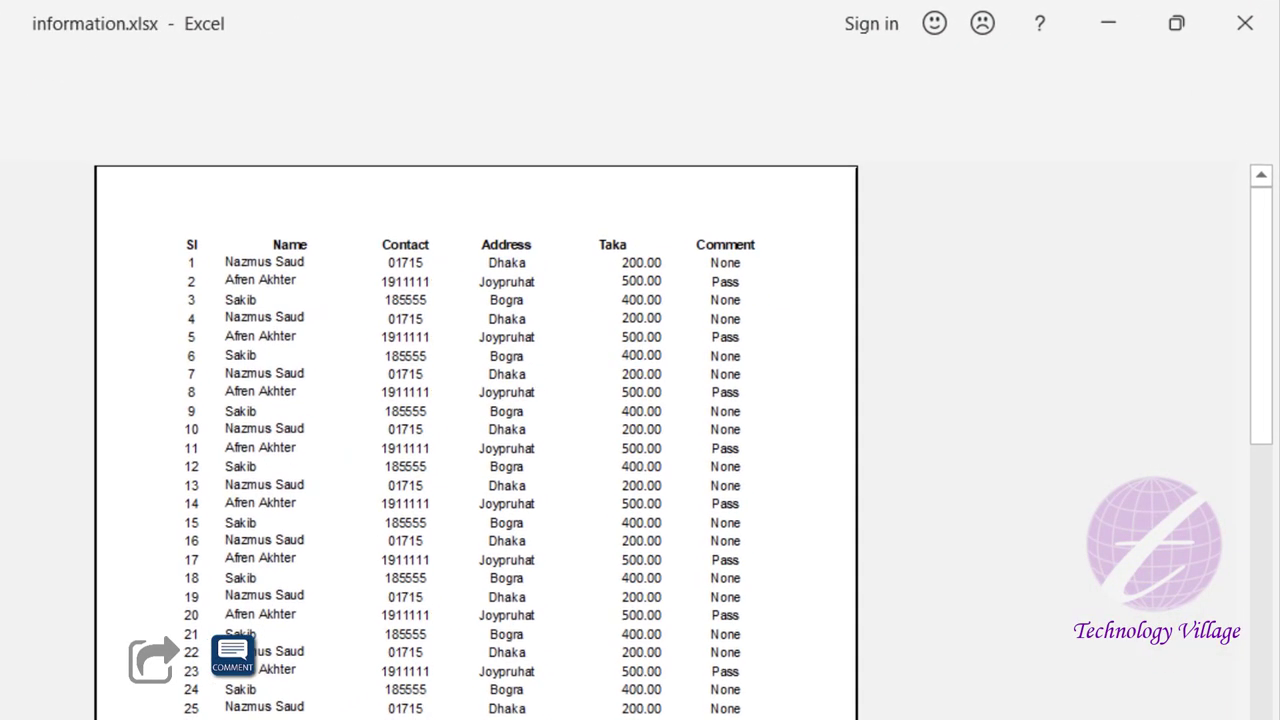
scroll(1213, 669, "down", 3)
scroll(1213, 669, "down", 3)
scroll(701, 452, "down", 1)
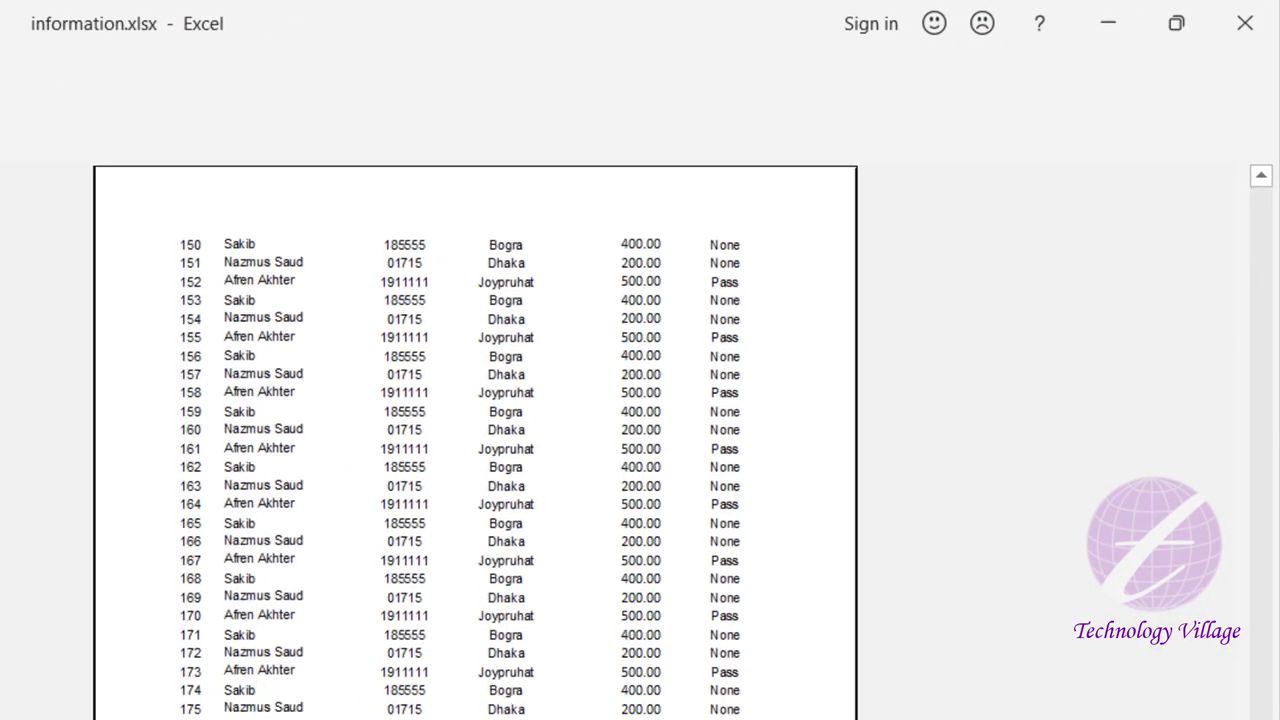
key("Escape")
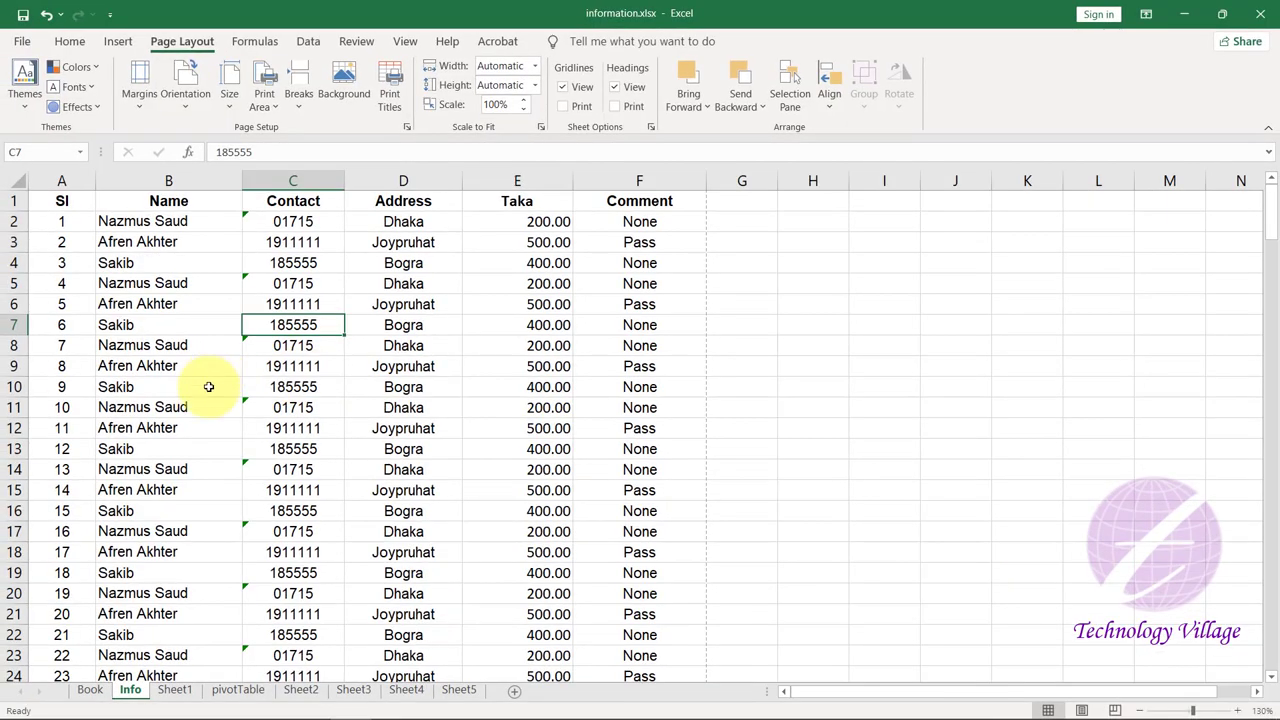
left_click(389, 100)
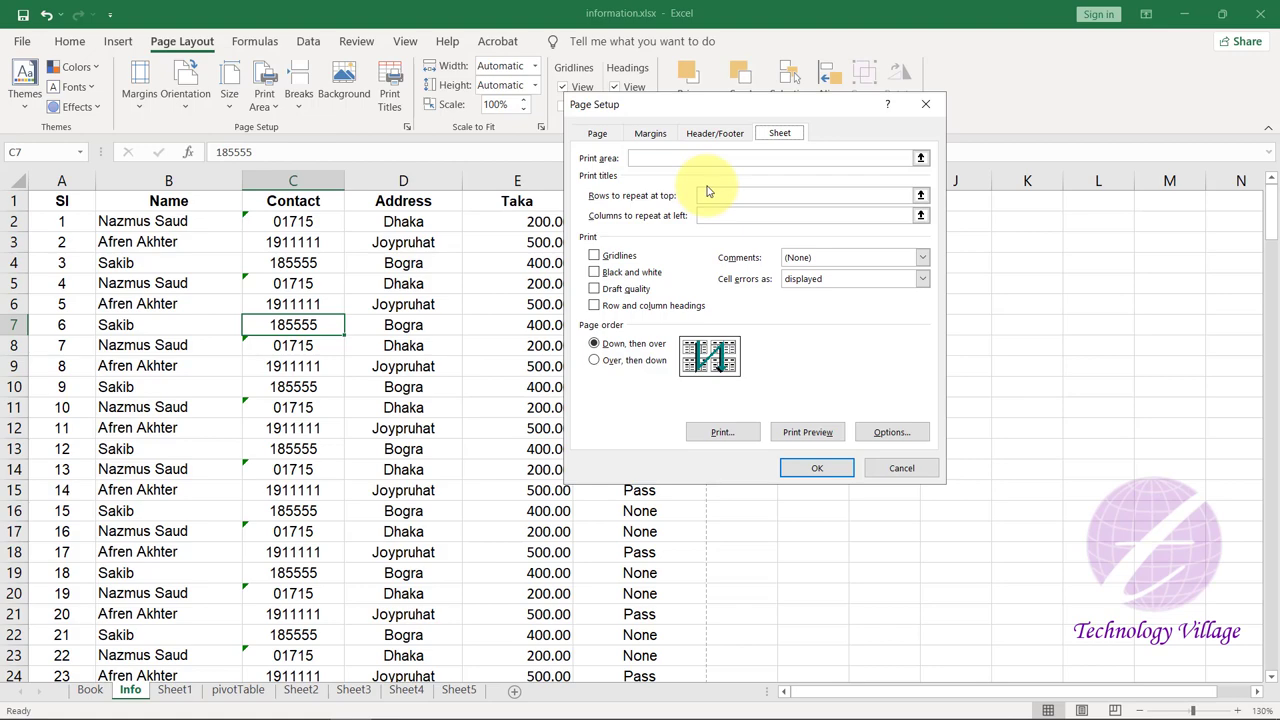
left_click(642, 157)
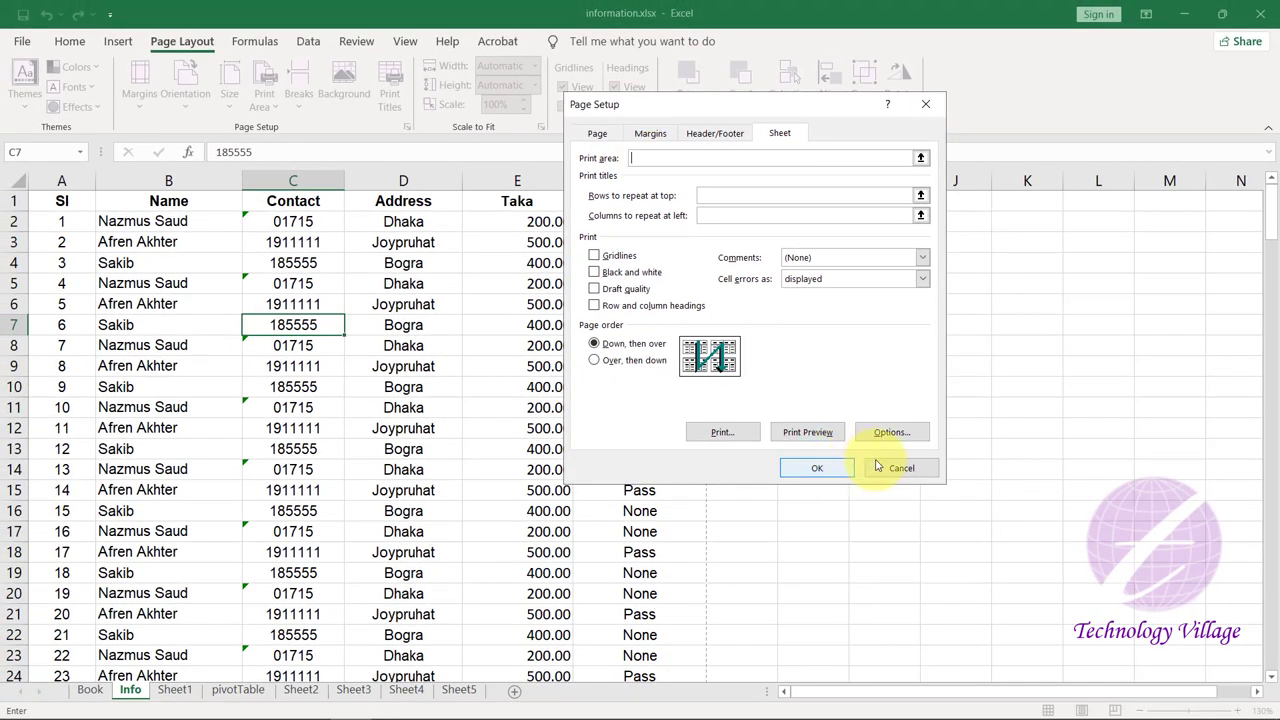
left_click(890, 466)
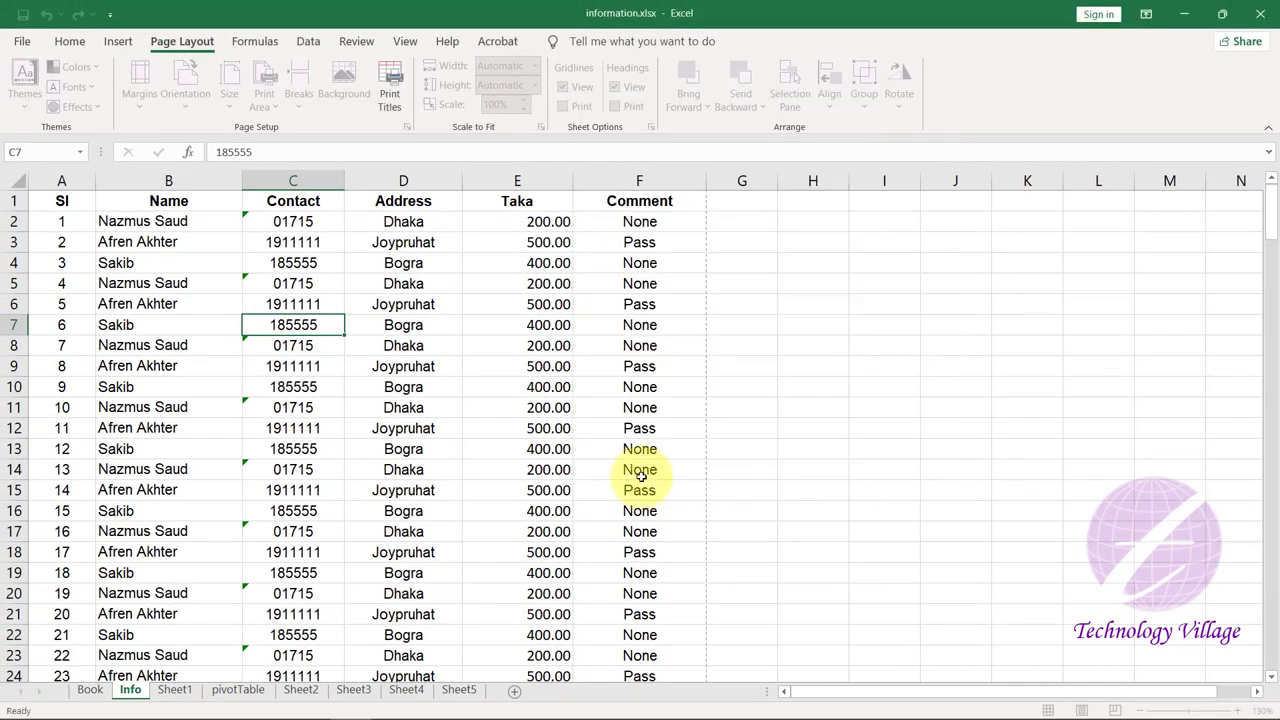
key("ctrl+p")
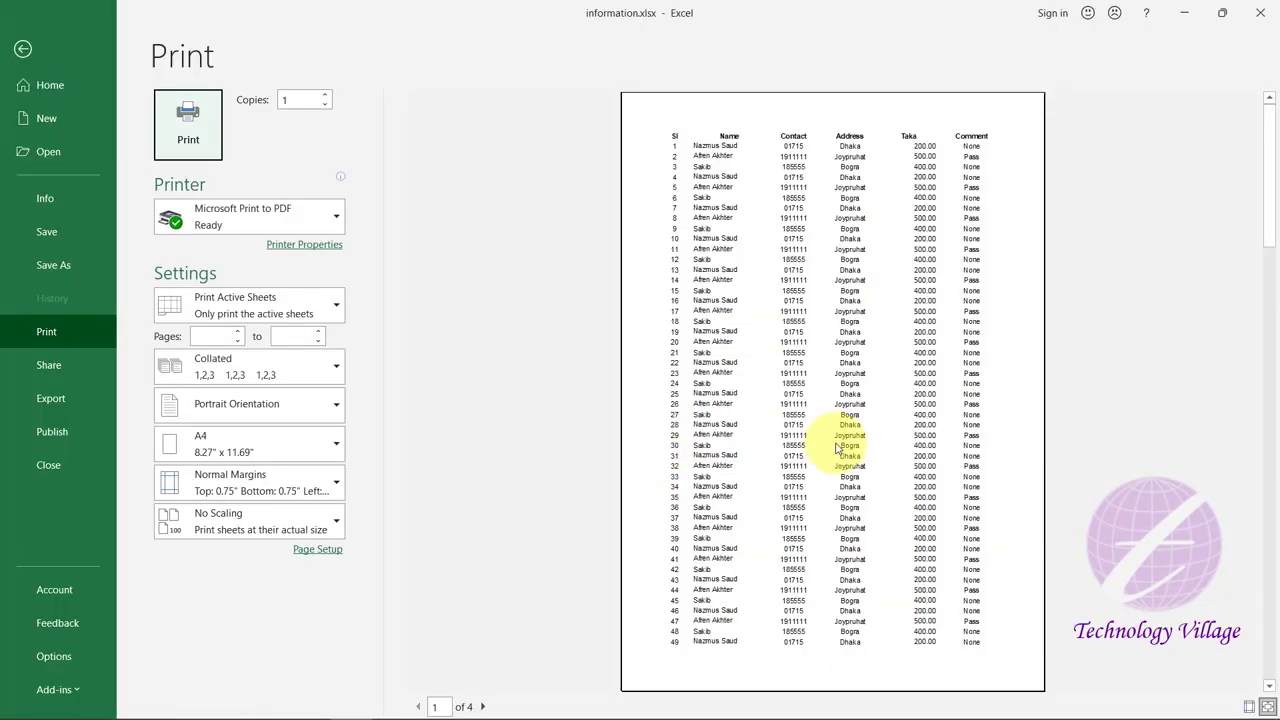
key("Escape")
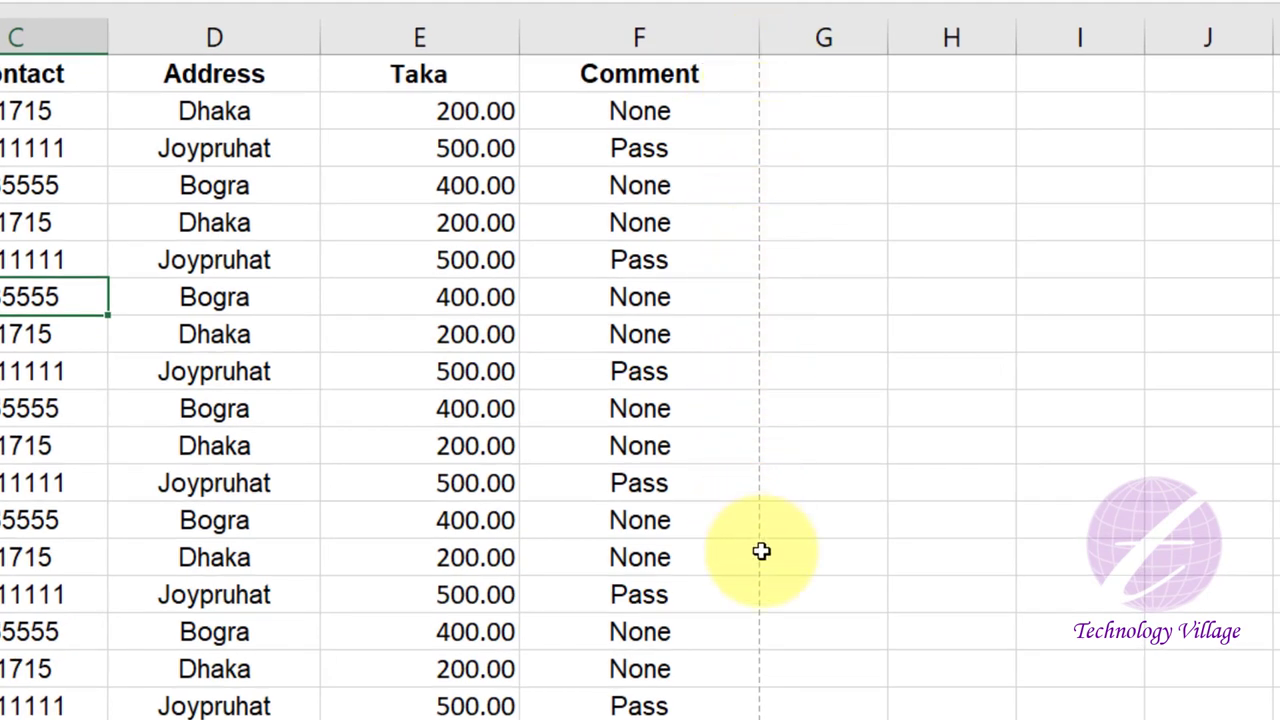
scroll(761, 551, "down", 3)
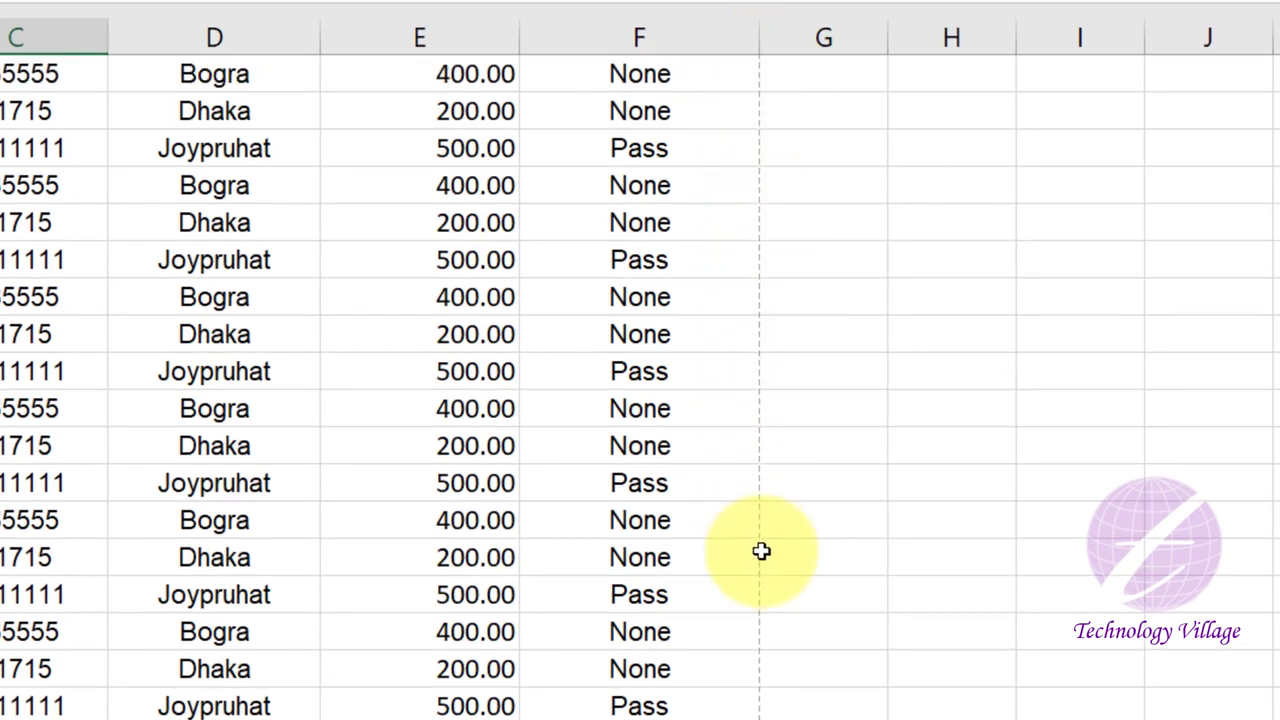
scroll(762, 551, "down", 3)
scroll(760, 460, "down", 1)
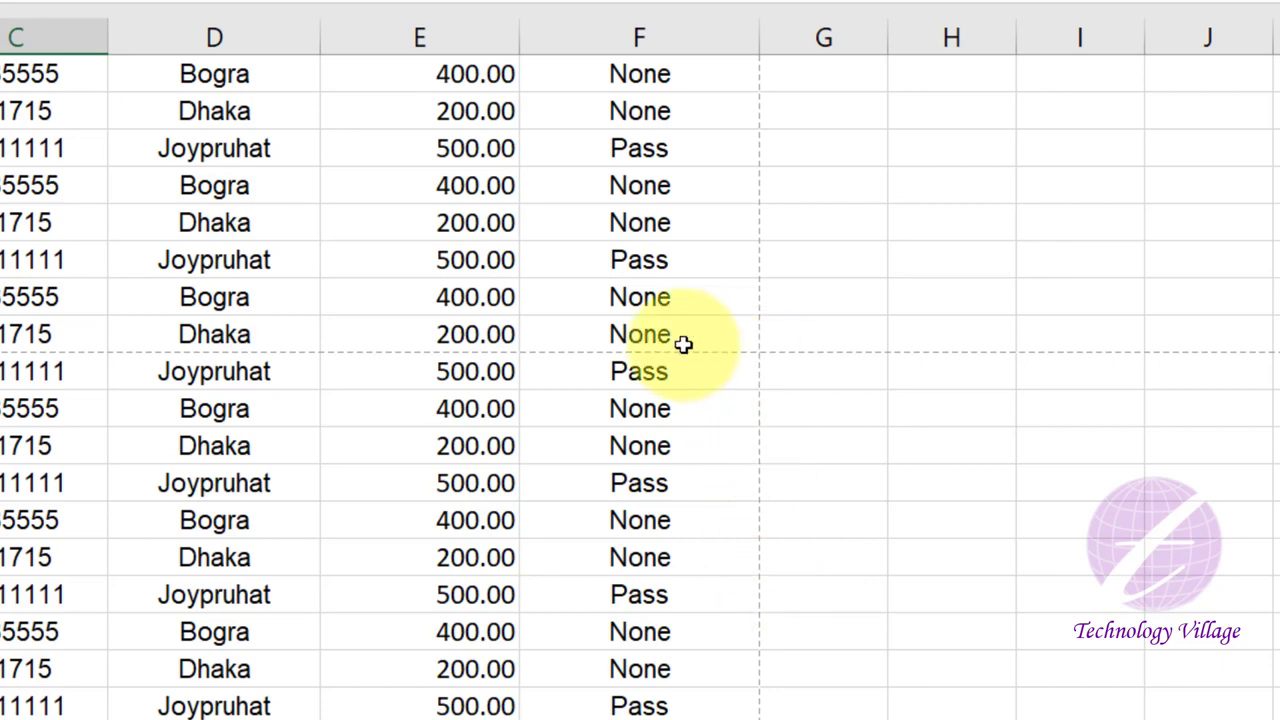
scroll(63, 330, "left", 5)
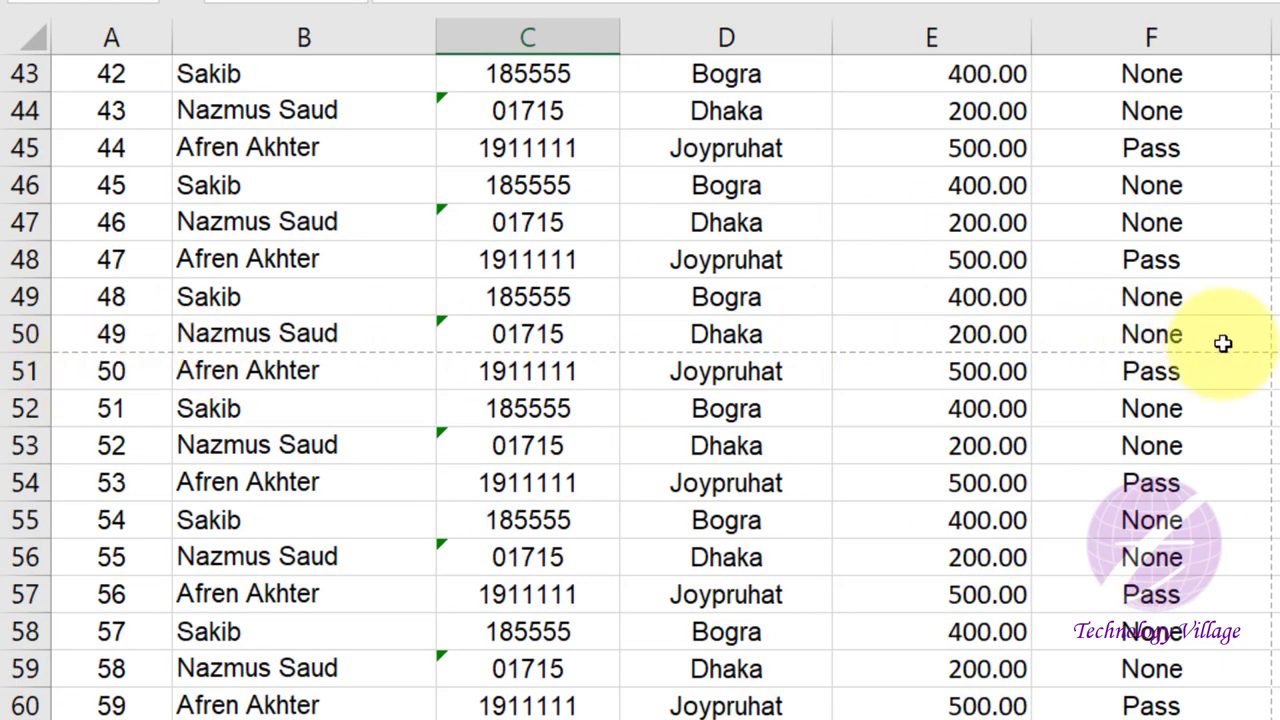
scroll(1223, 343, "down", 3)
scroll(1223, 343, "down", 5)
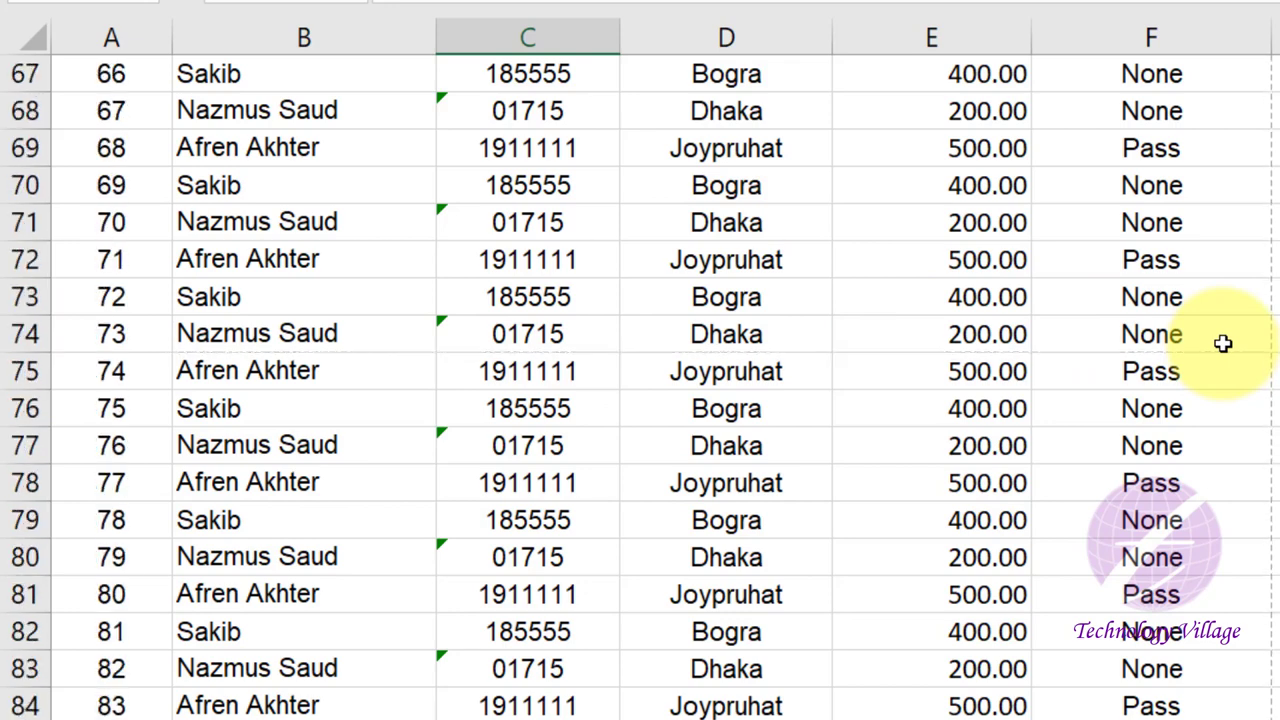
scroll(1223, 343, "down", 7)
scroll(1223, 343, "down", 3)
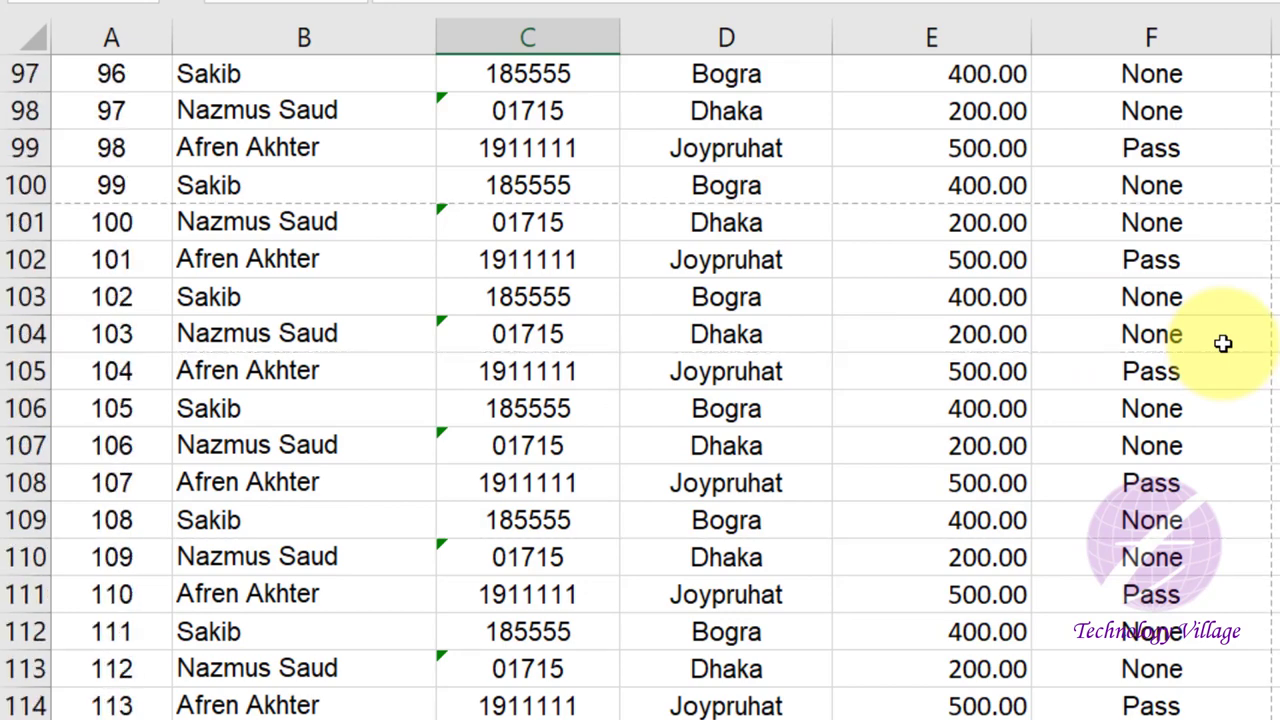
left_click(1218, 195)
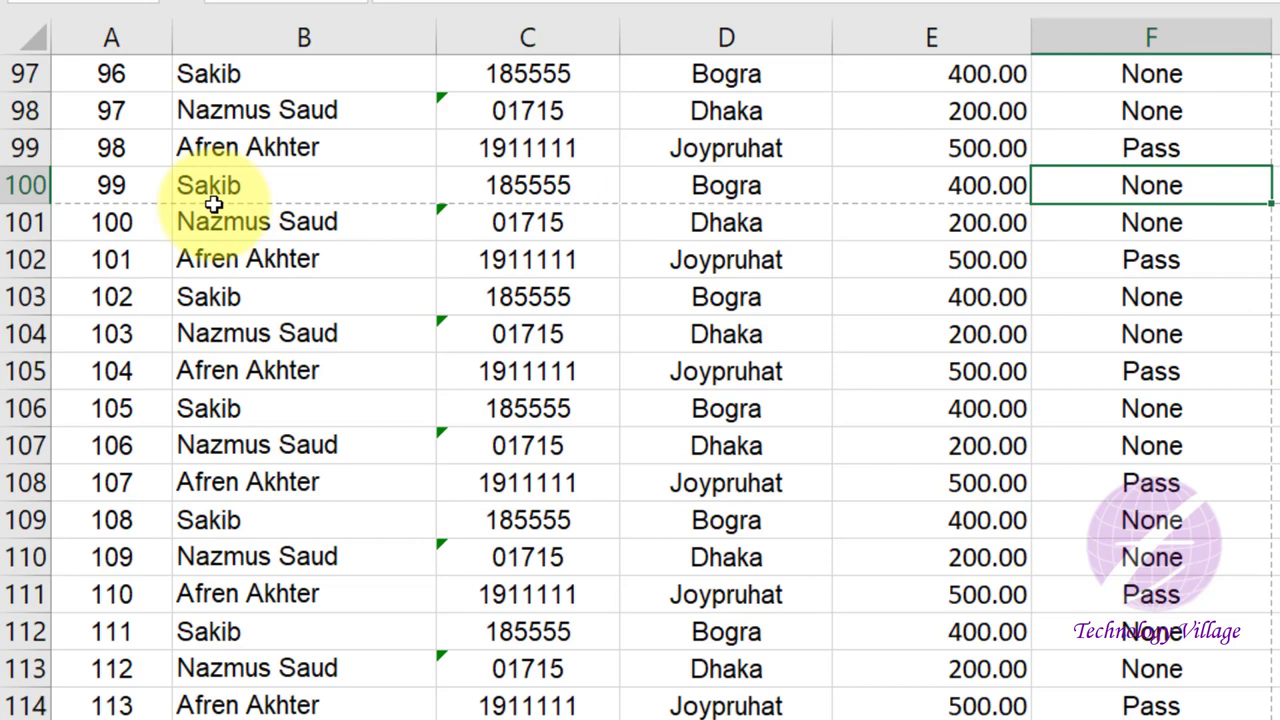
left_click(242, 184)
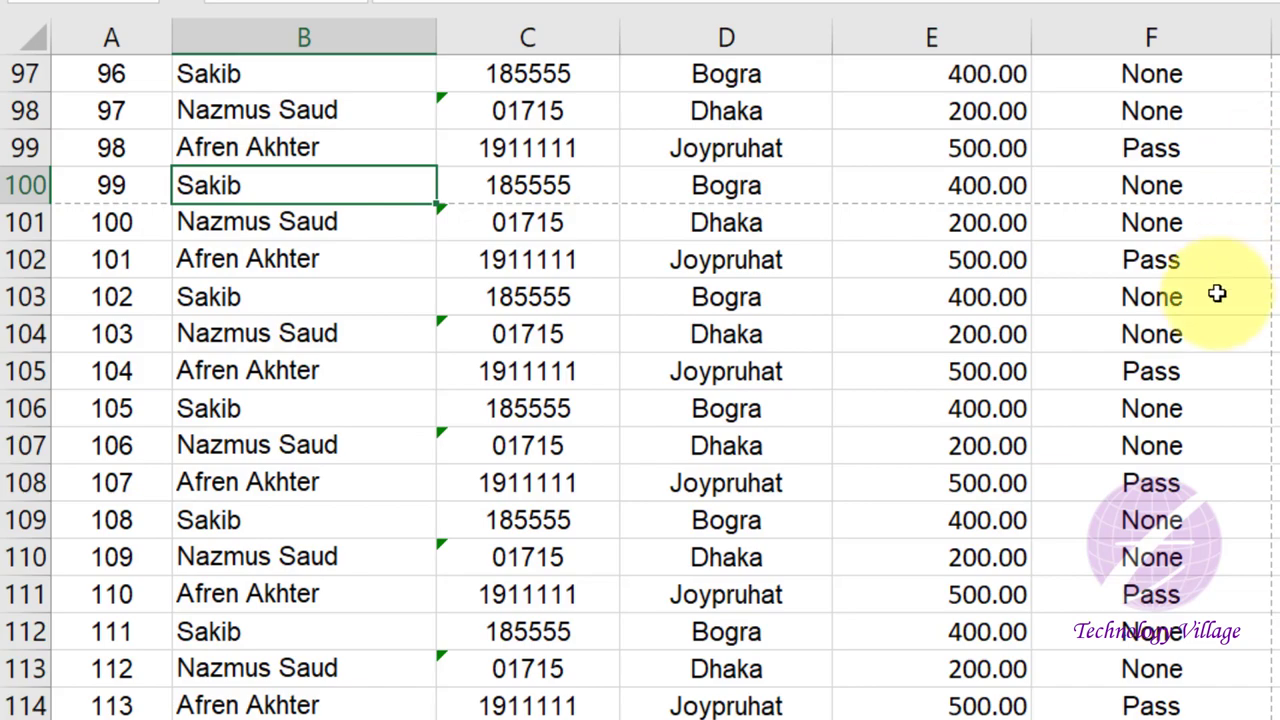
scroll(1217, 293, "up", 9)
scroll(1217, 293, "up", 9)
scroll(1217, 293, "up", 11)
- Return to cell A1 and open Page Setup's Print Titles, with both repeat entries blank
scroll(1217, 293, "up", 3)
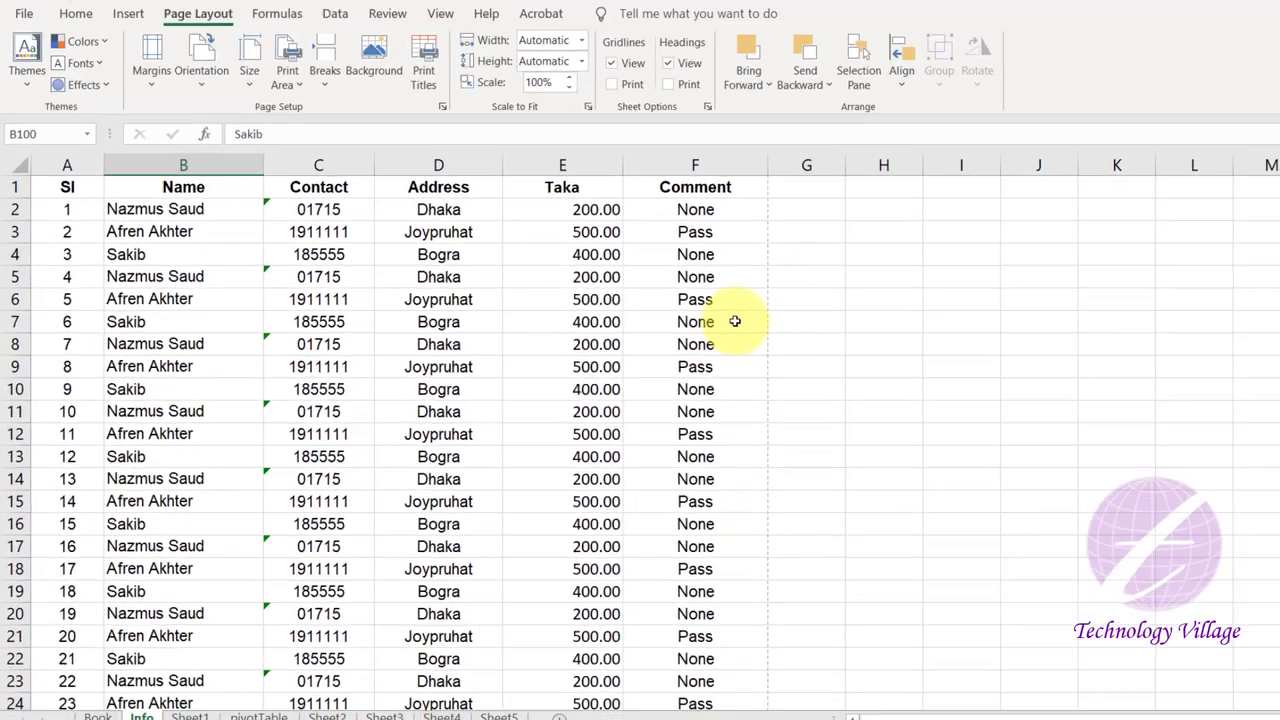
key("ctrl+Home")
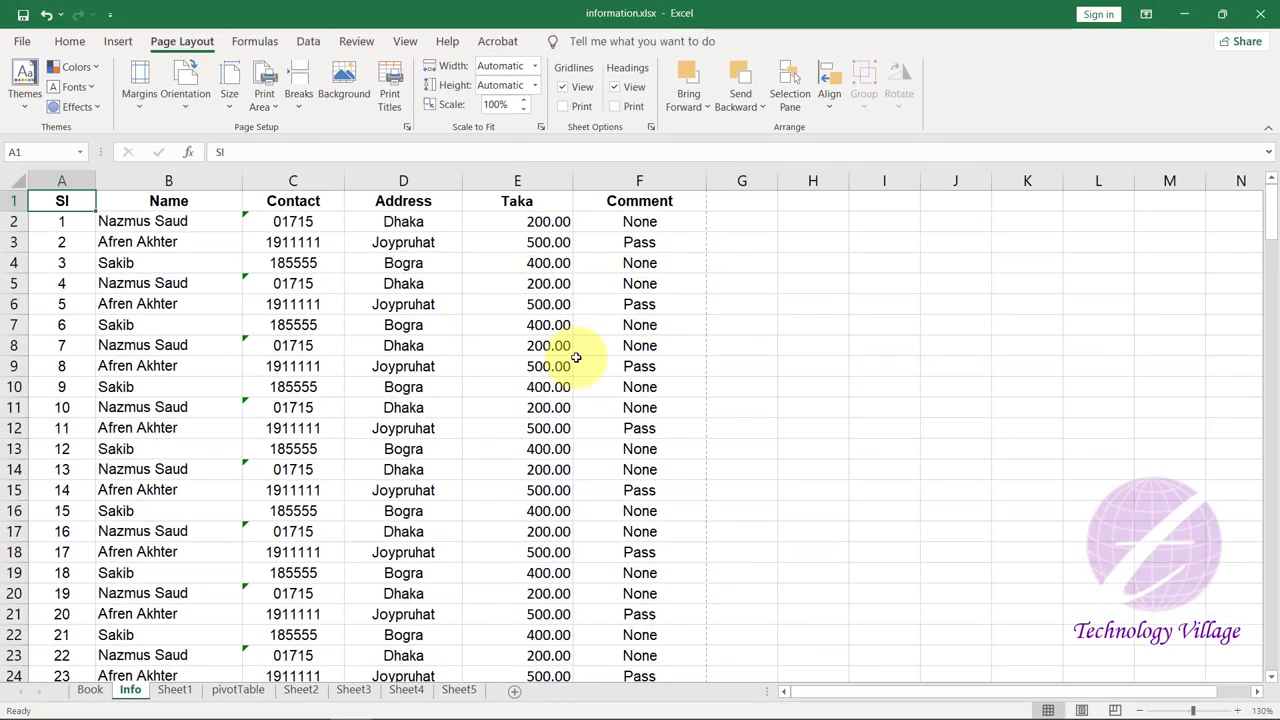
left_click(405, 110)
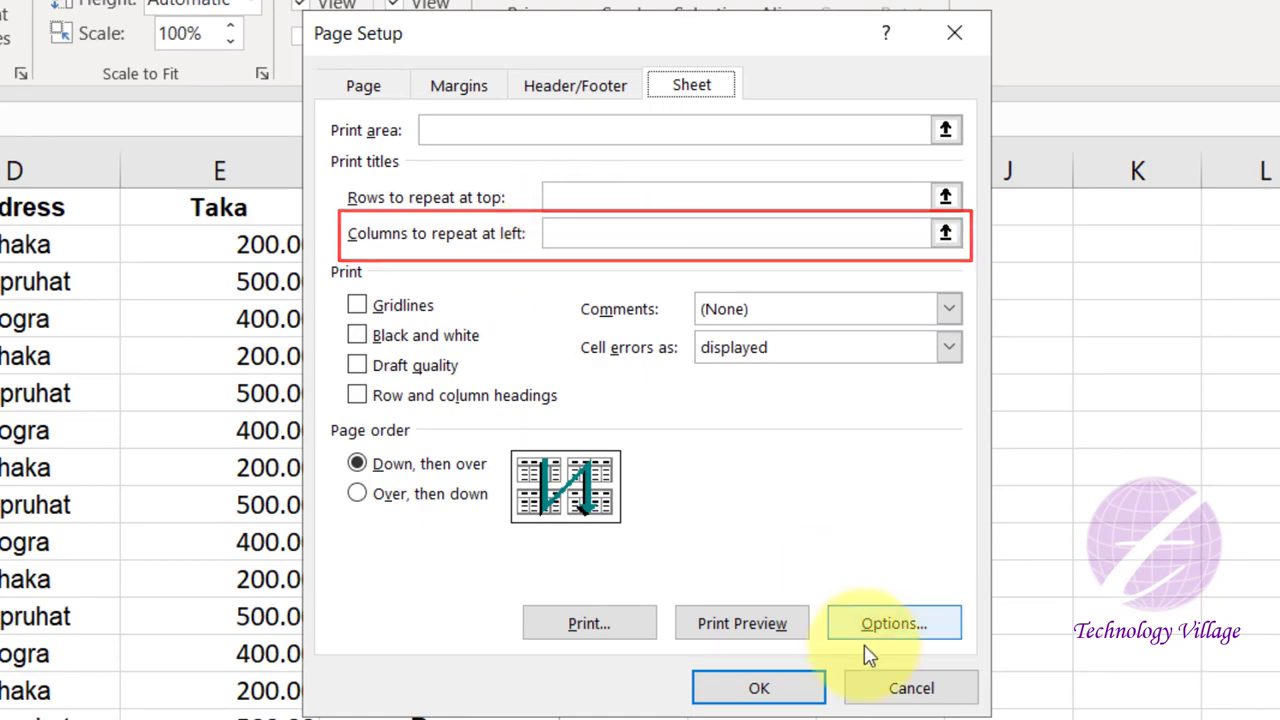
- Cancel Page Setup and copy columns B:F (Name to Comment) into columns G:K starting at G1
left_click(910, 688)
left_click(166, 194)
key("ctrl+shift+Down")
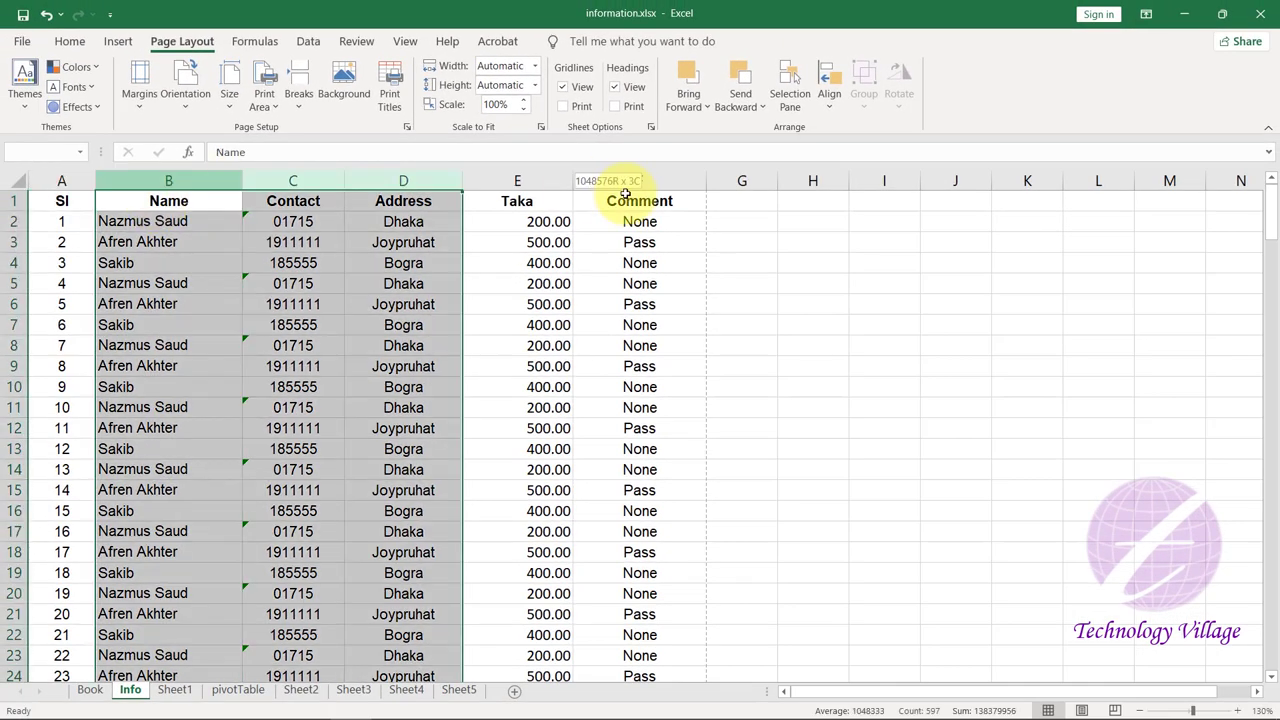
key("ctrl+shift+Right")
key("ctrl+c")
left_click(752, 196)
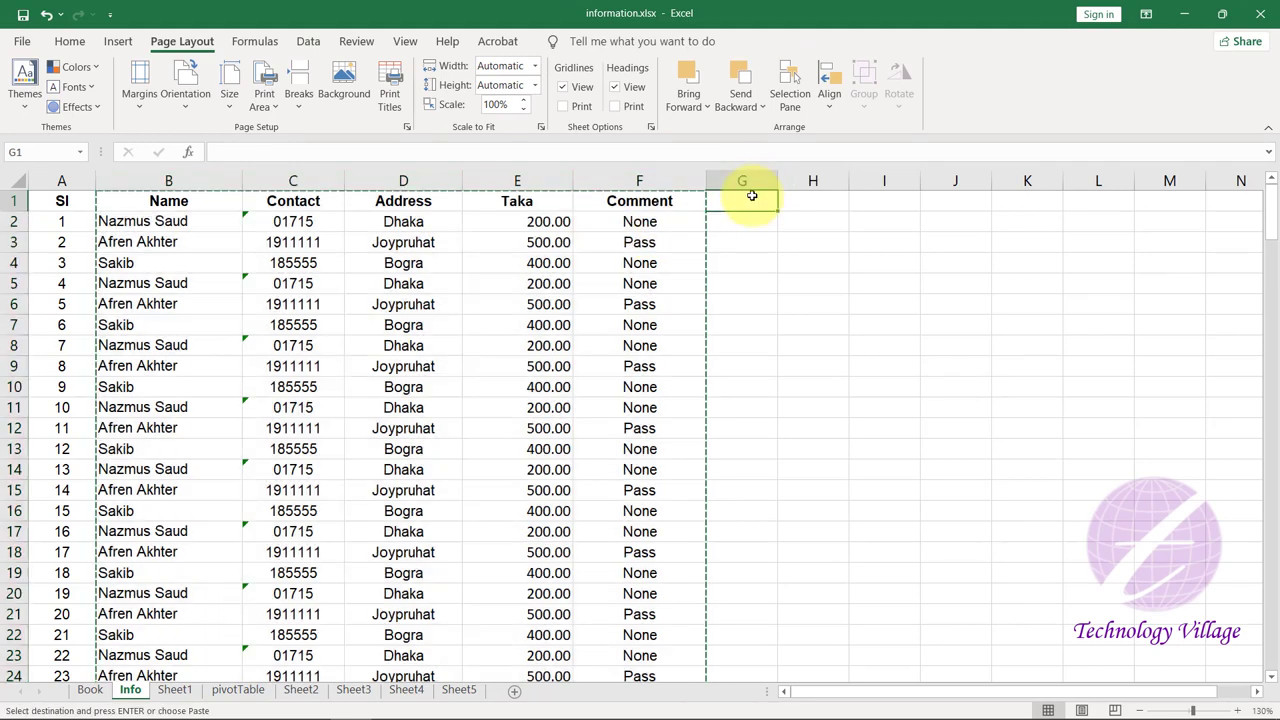
key("ctrl+v")
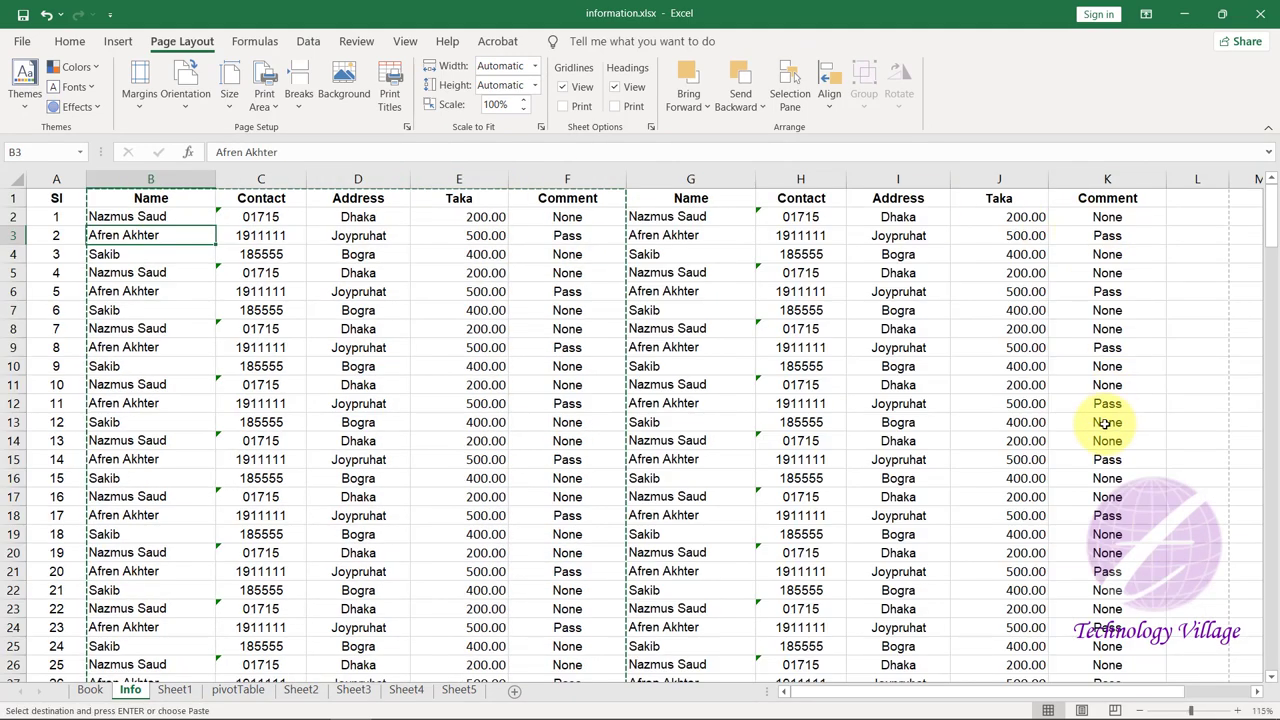
key("Escape")
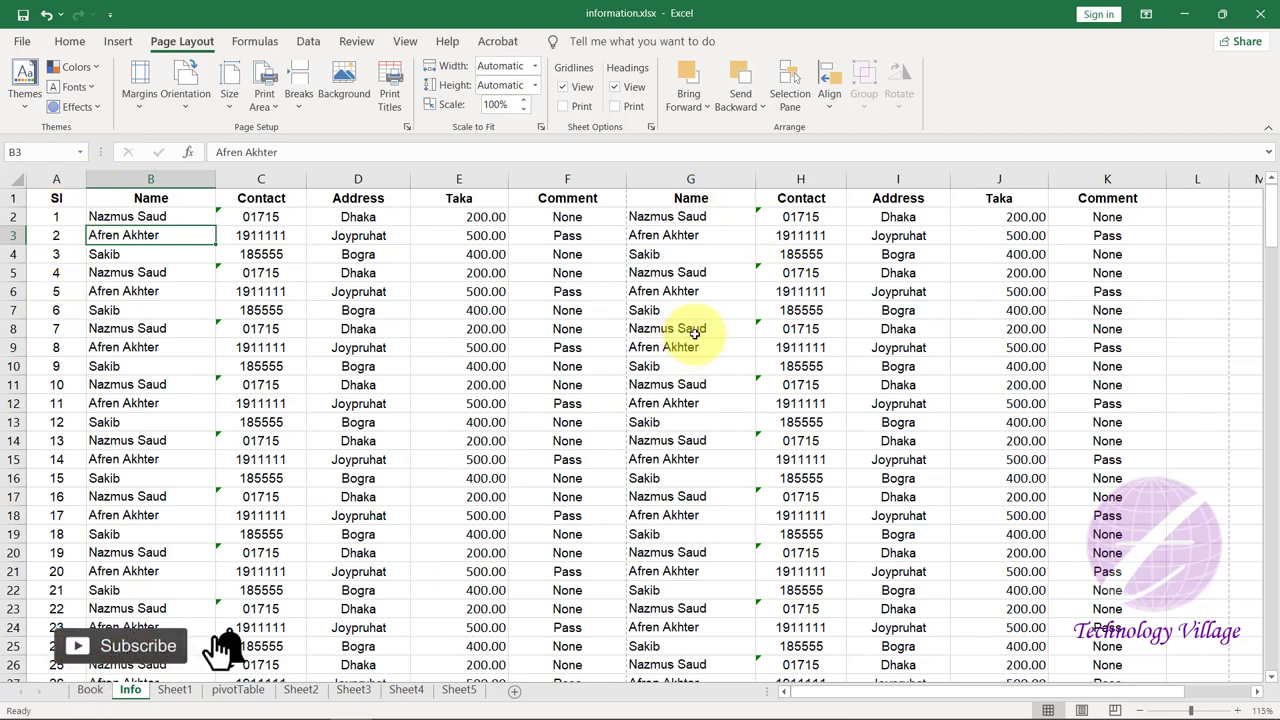
key("ctrl+p")
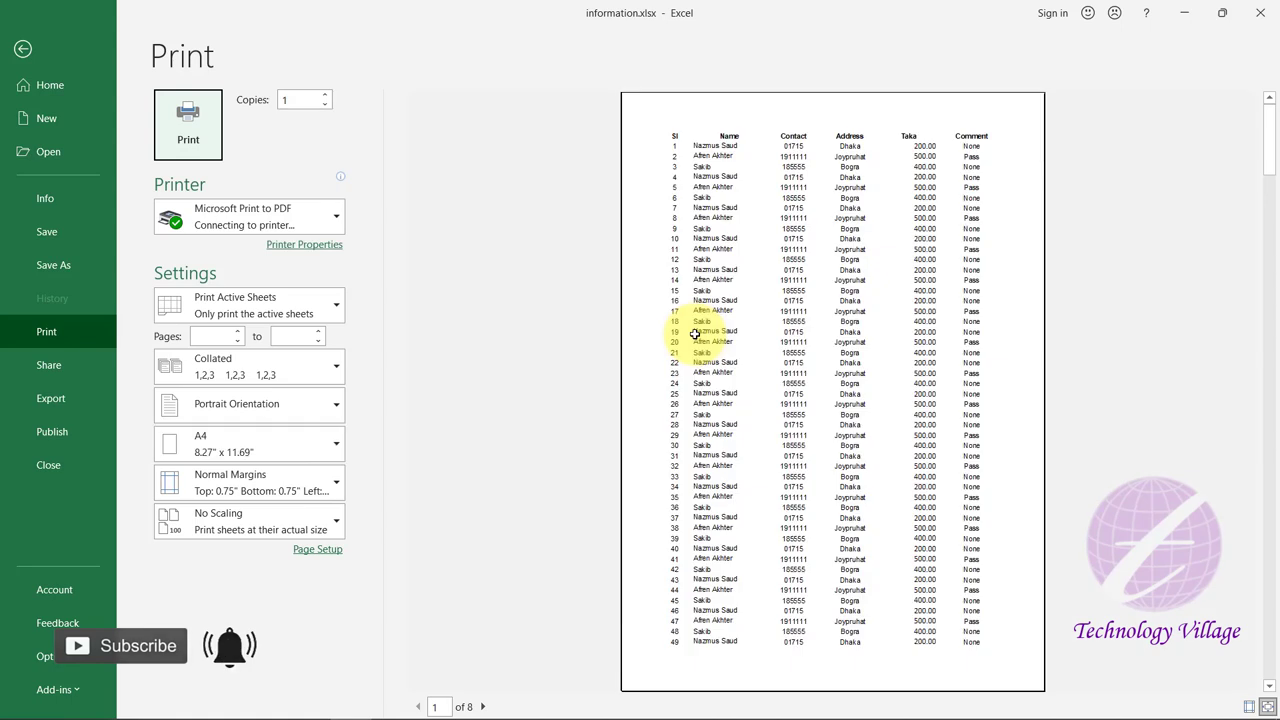
scroll(1272, 670, "down", 1)
left_click(1269, 686)
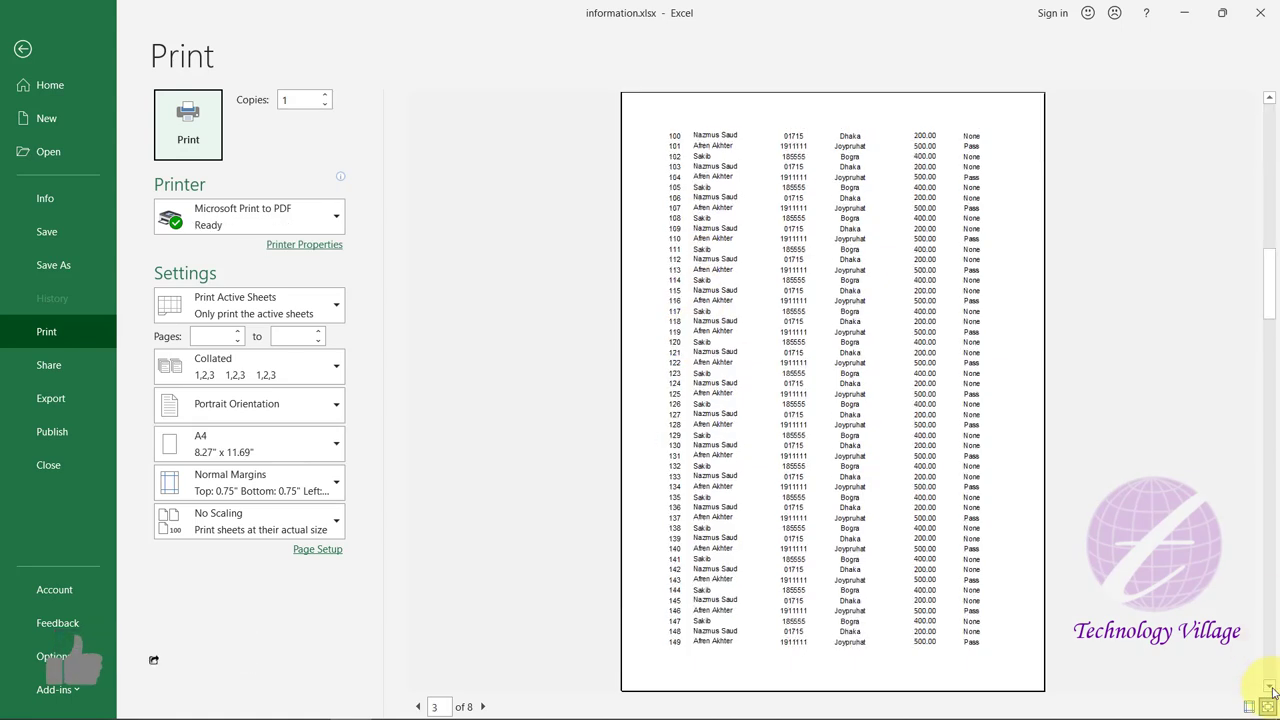
left_click(1269, 686)
left_click(1269, 686)
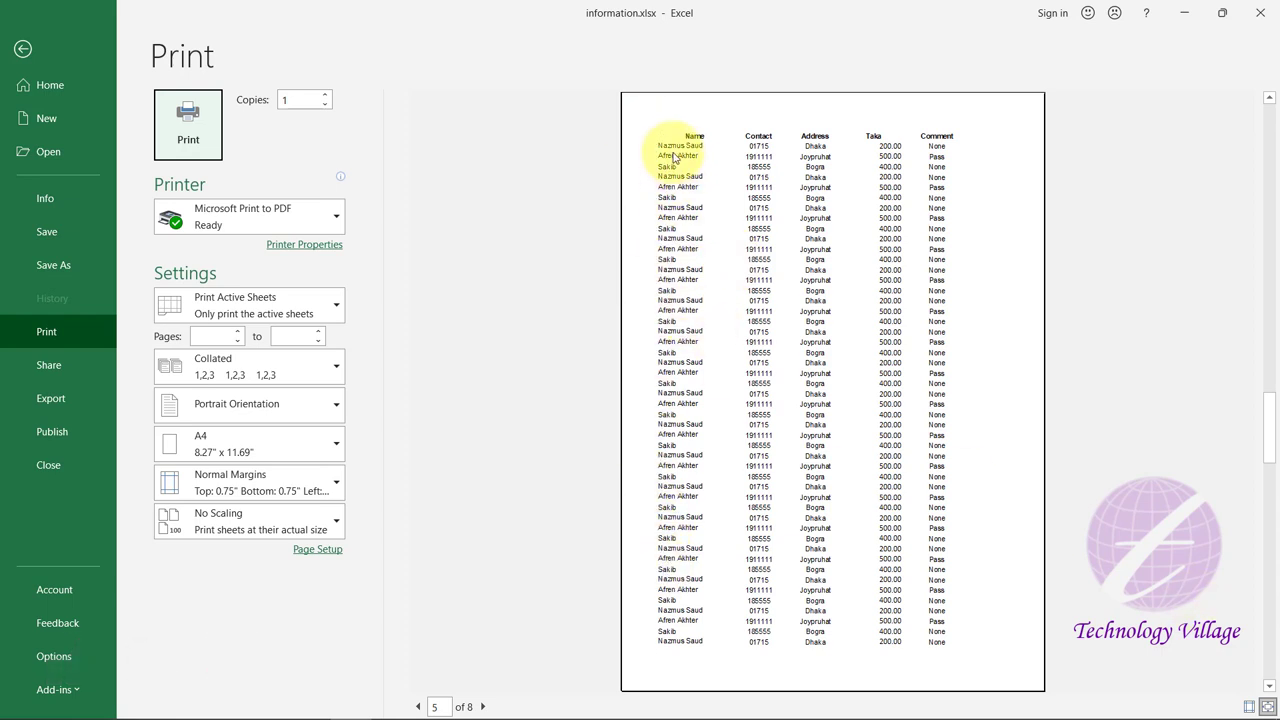
- Set column $A:$A as Columns to repeat at left in Print Titles
key("Escape")
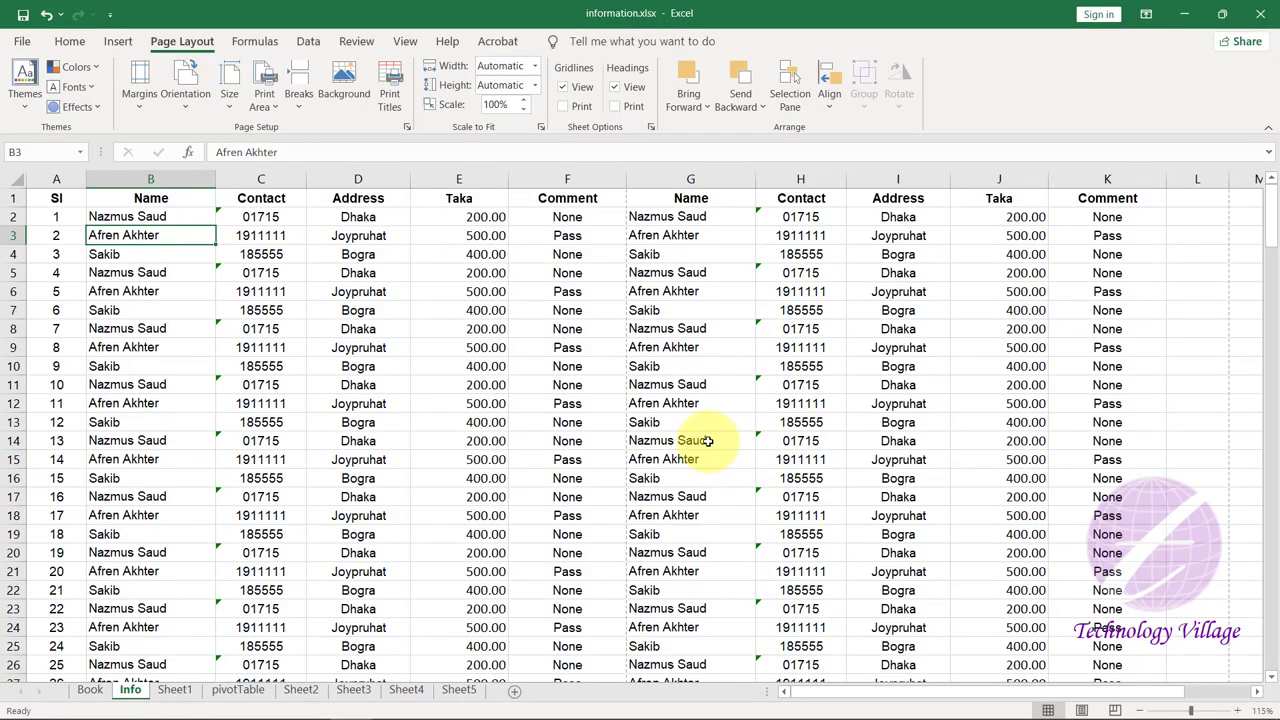
left_click(390, 95)
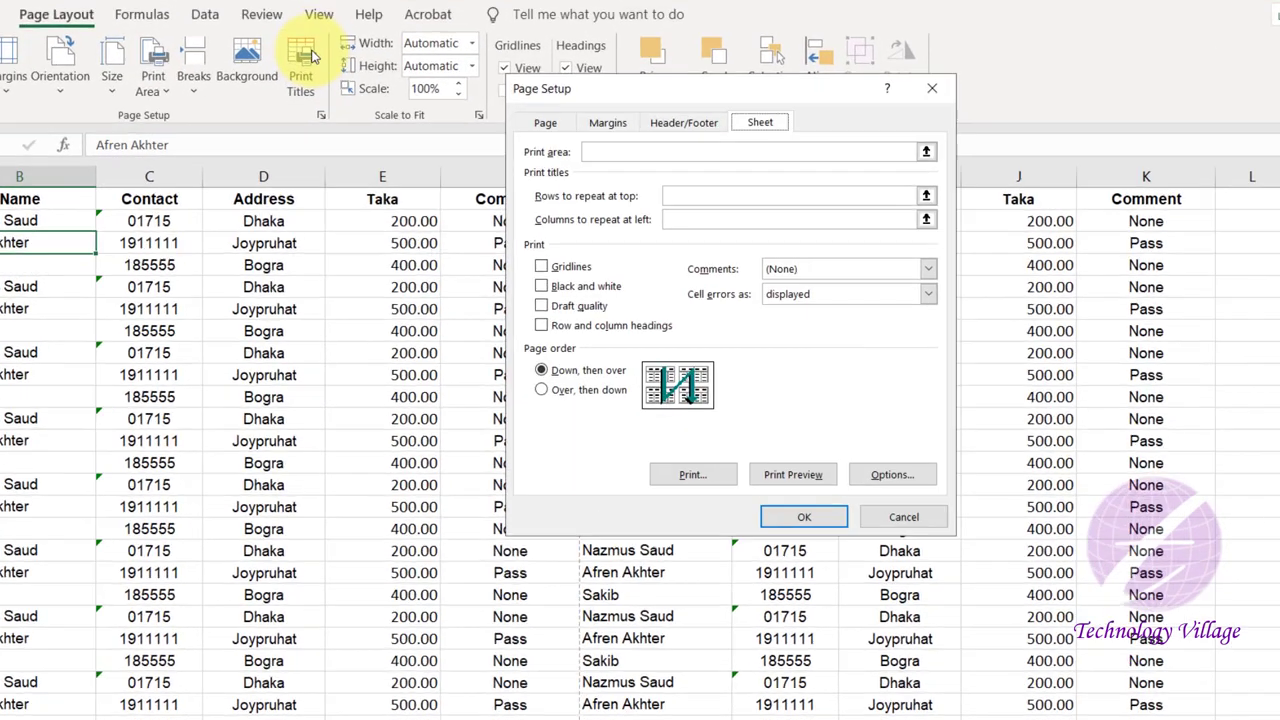
left_click(590, 233)
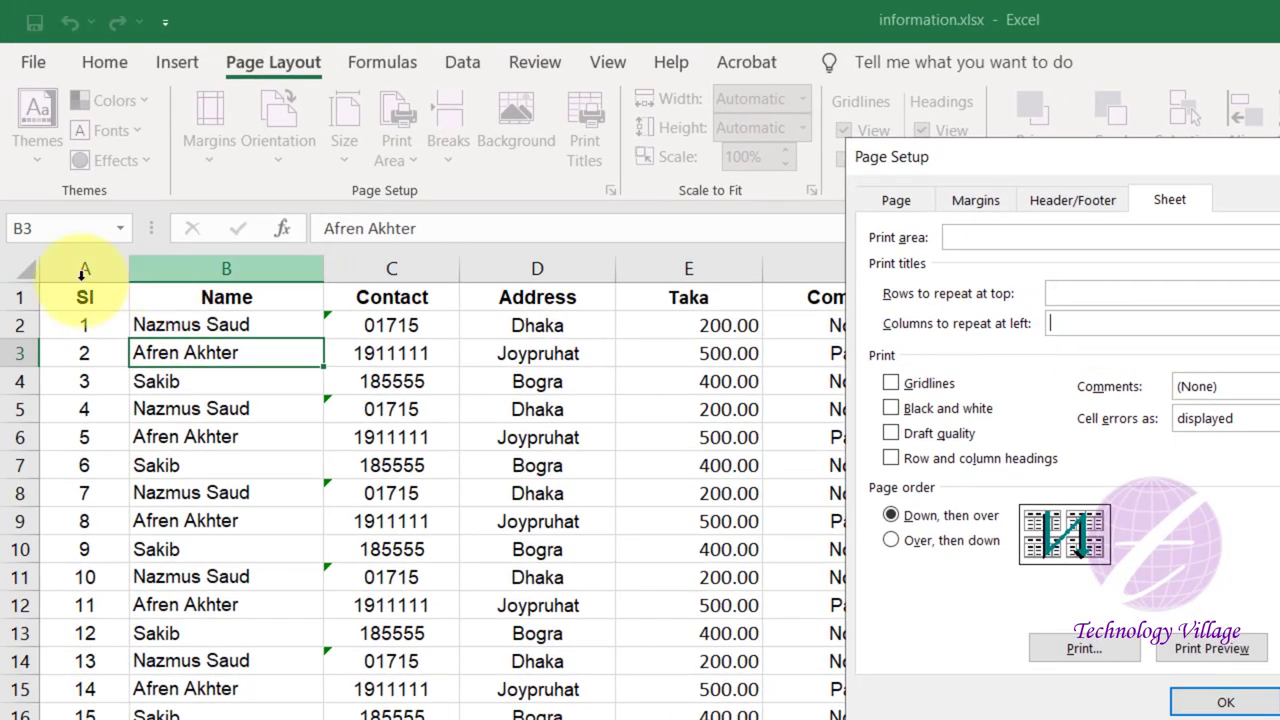
left_click(54, 271)
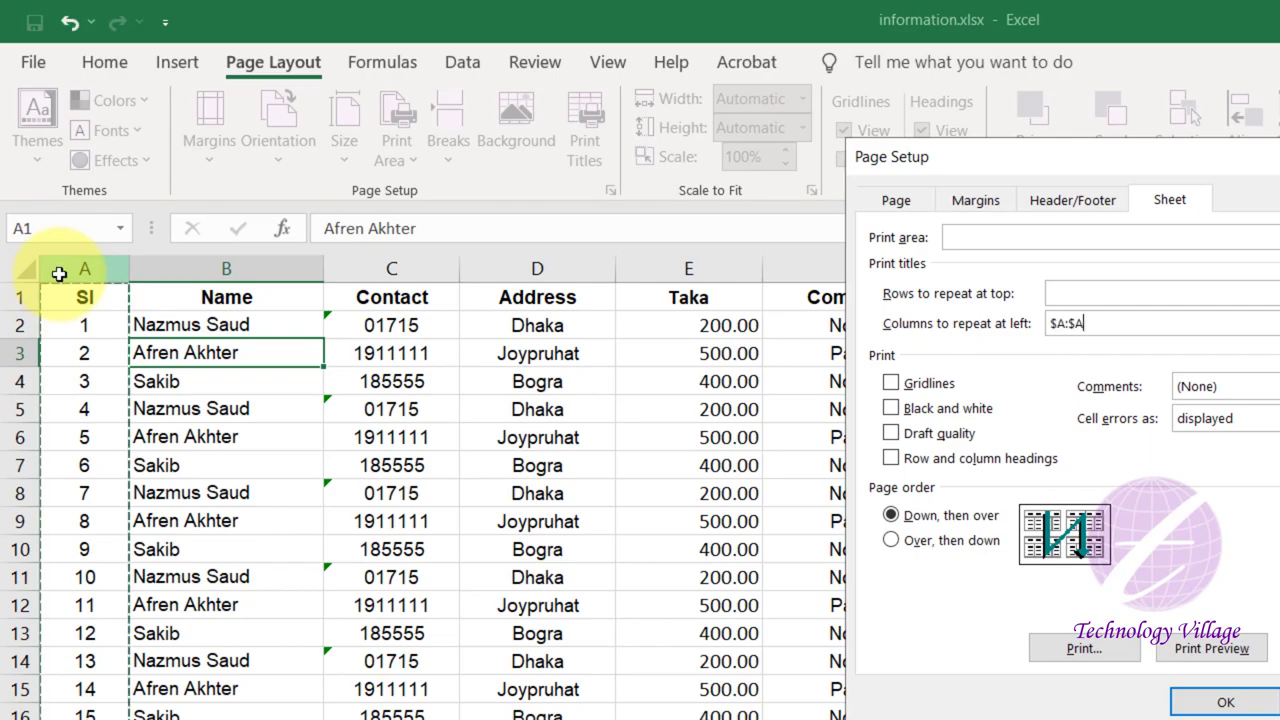
left_click(1226, 702)
- Scroll the 8-page print preview to confirm the Sl column repeats, then return to the sheet
key("ctrl+p")
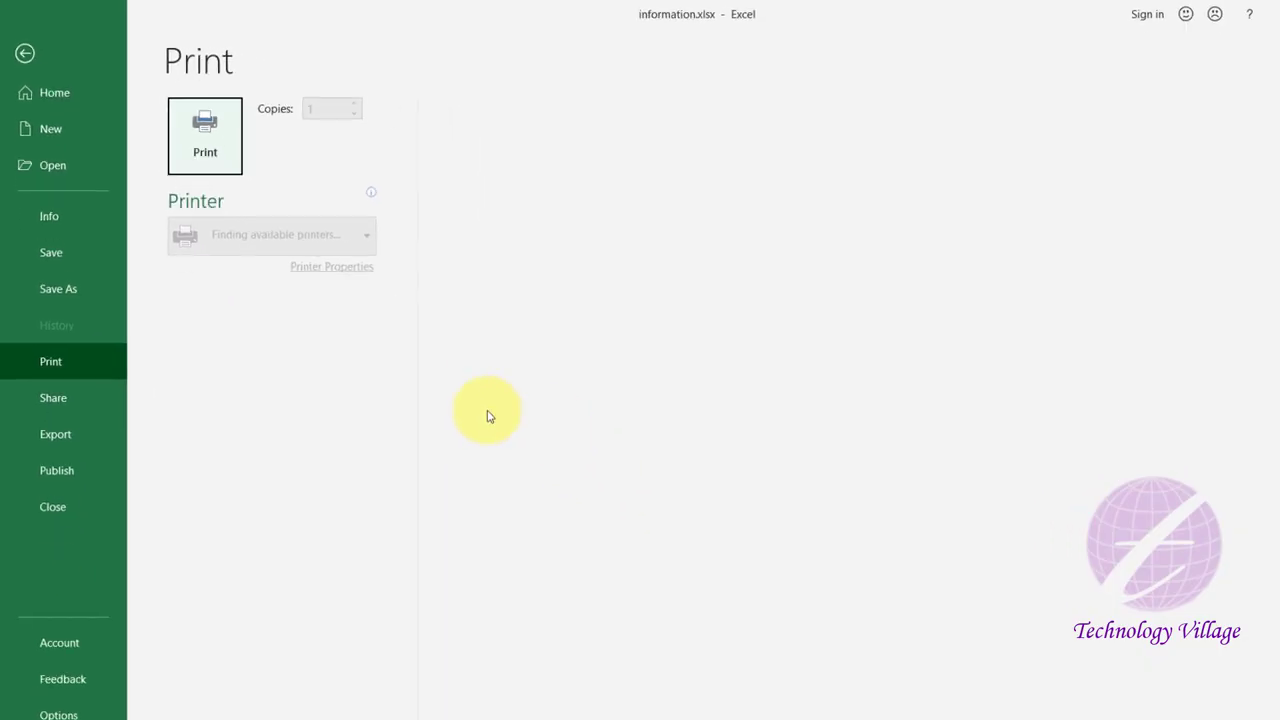
scroll(1022, 440, "down", 1)
scroll(1022, 440, "down", 1)
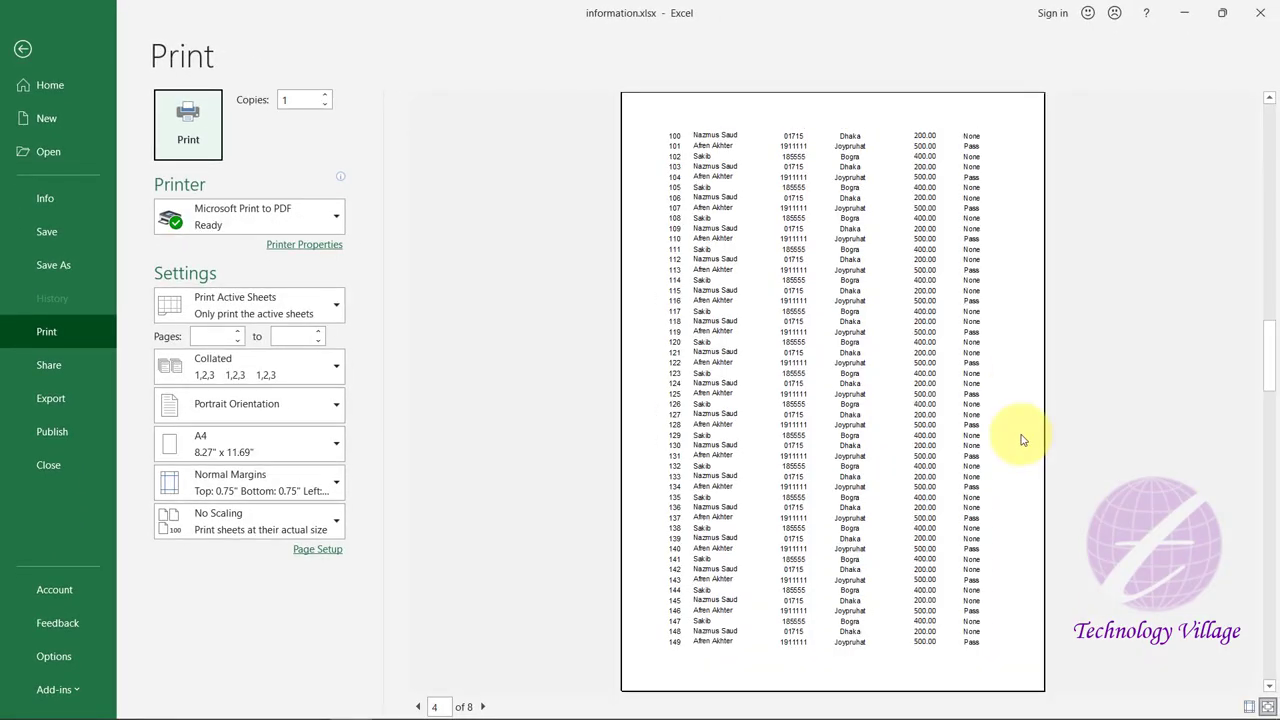
scroll(1022, 440, "down", 1)
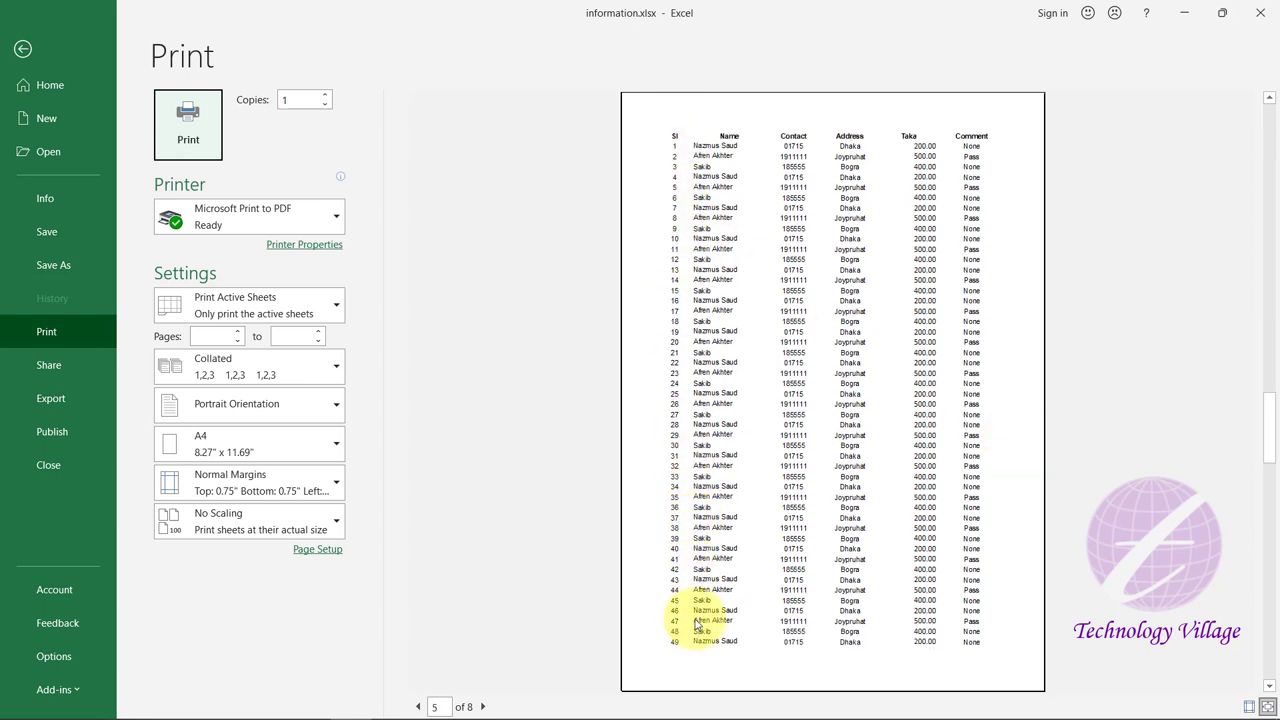
scroll(794, 430, "down", 1)
scroll(794, 430, "down", 1)
scroll(794, 430, "down", 1)
scroll(797, 437, "up", 2)
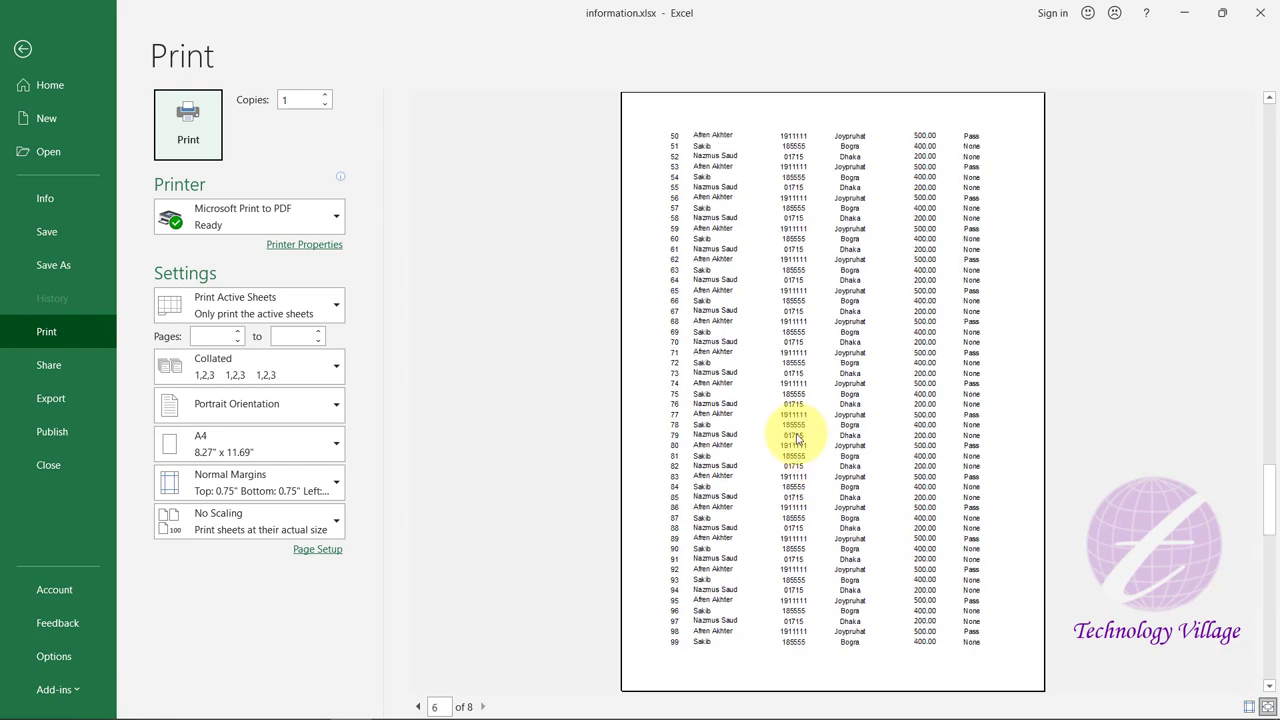
scroll(797, 437, "up", 2)
scroll(797, 437, "up", 1)
scroll(797, 437, "up", 1)
scroll(797, 437, "up", 1)
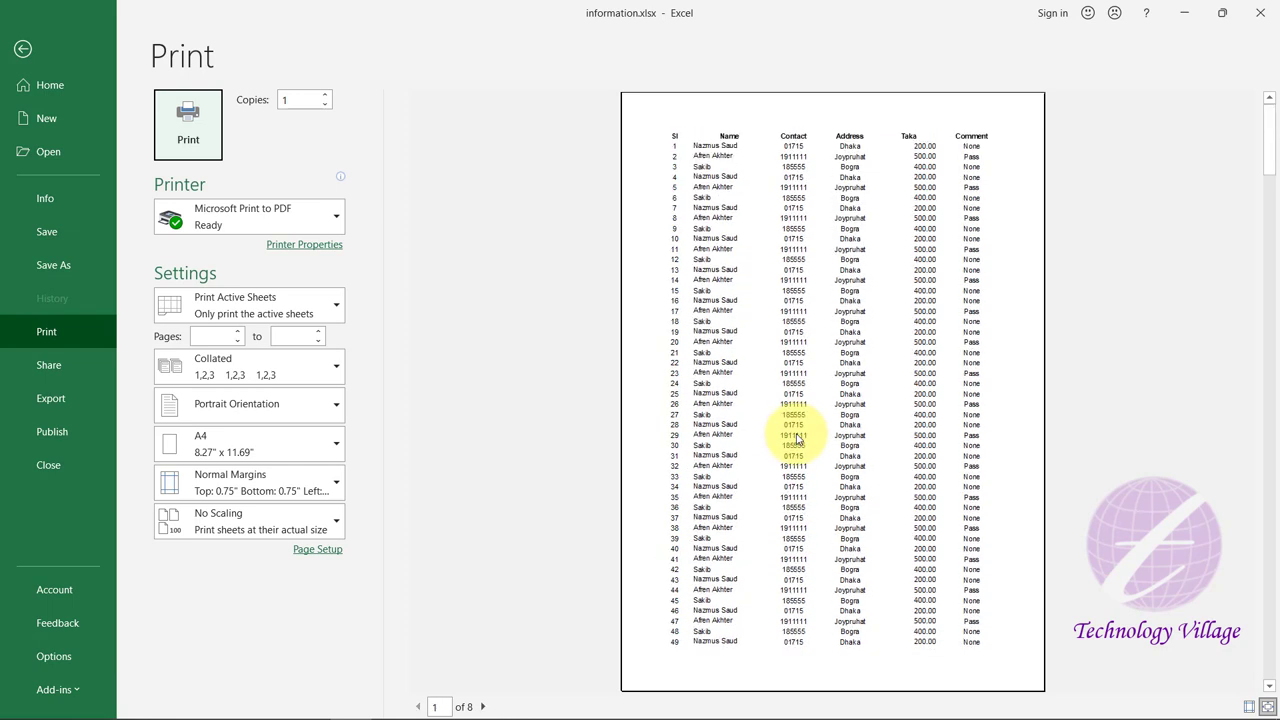
key("Escape")
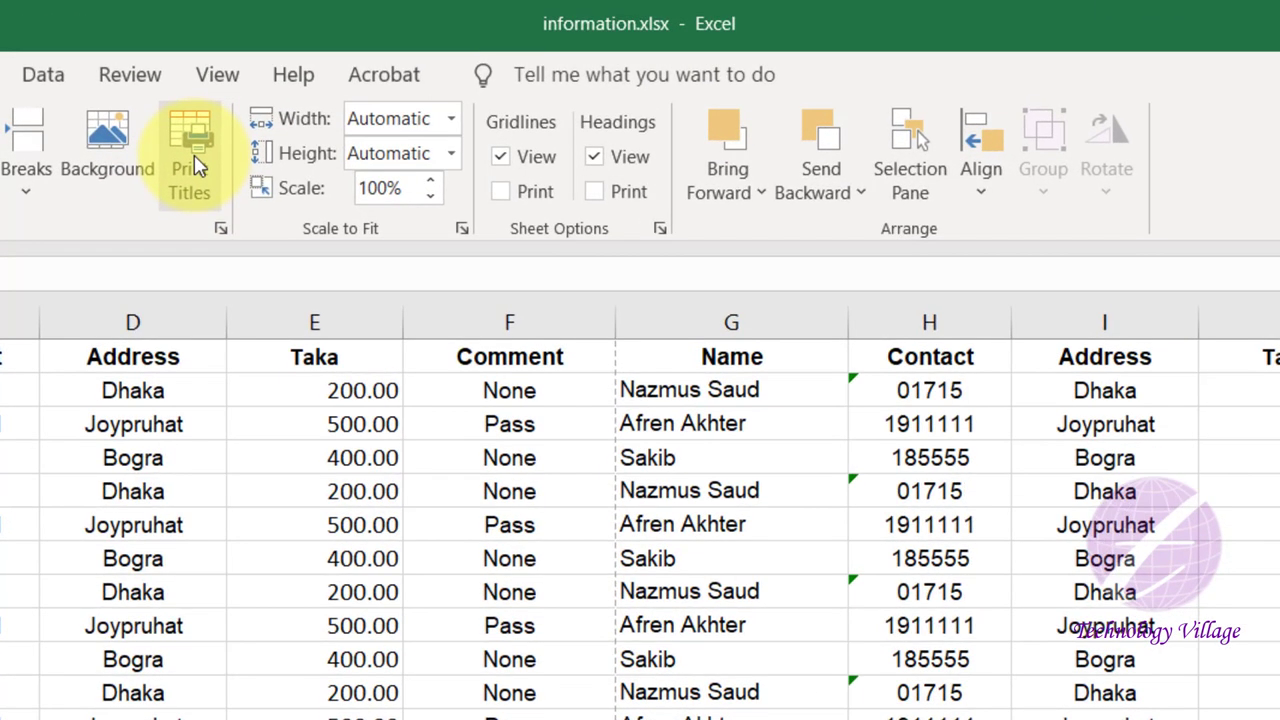
- Reopen Print Titles and delete $A:$A from Columns to repeat at left
left_click(316, 128)
left_click_drag(827, 392, 663, 391)
key("Delete")
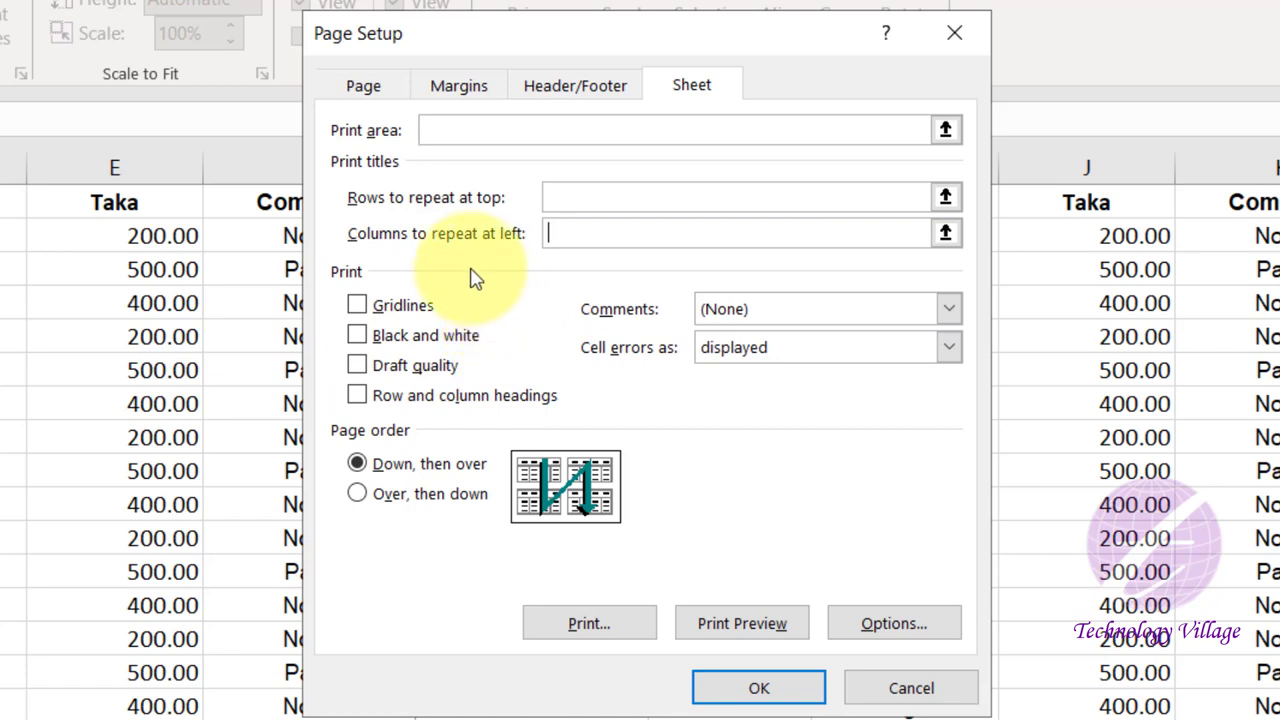
- Turn on Gridlines, Black and white, Draft quality, and Row and column headings, and apply
left_click(358, 306)
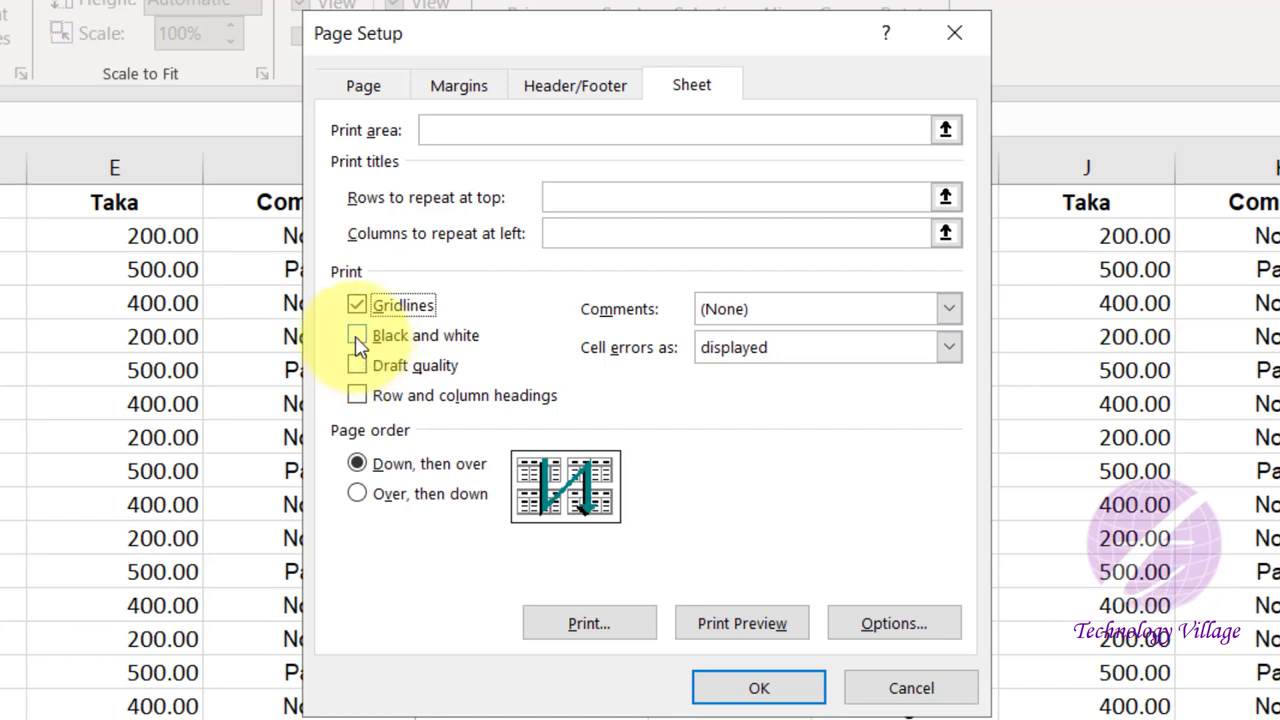
left_click(358, 336)
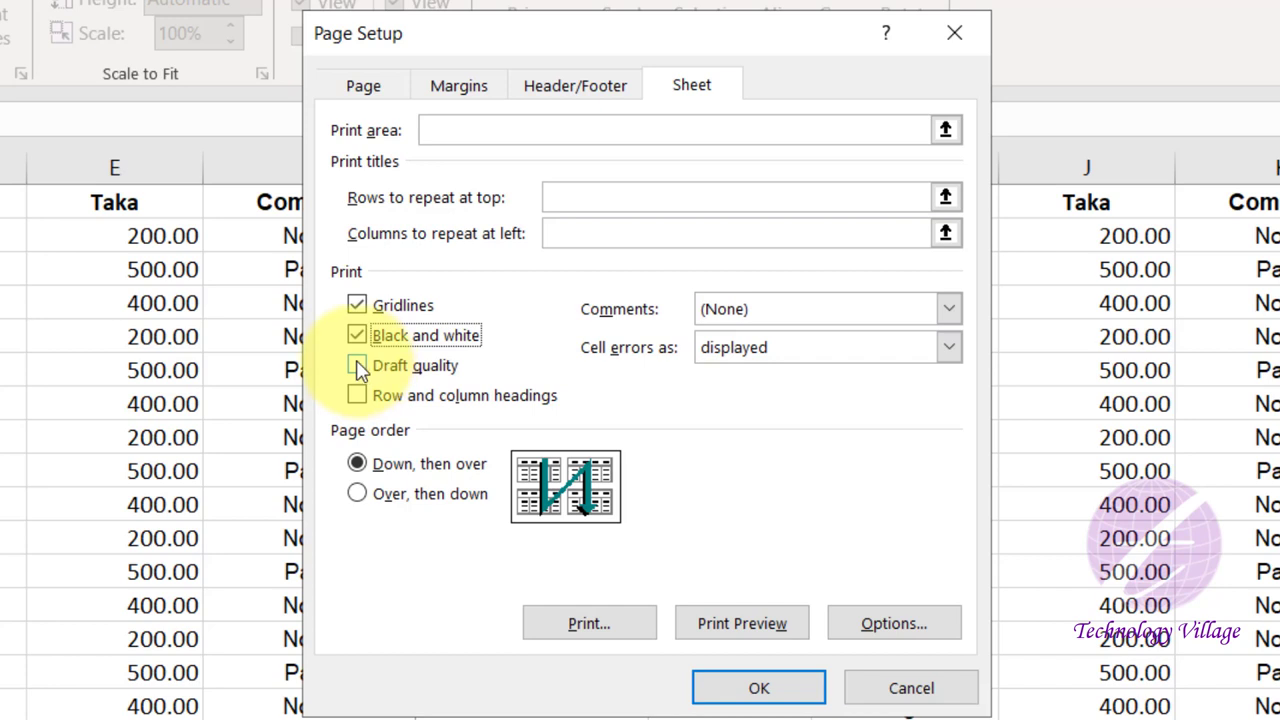
left_click(358, 367)
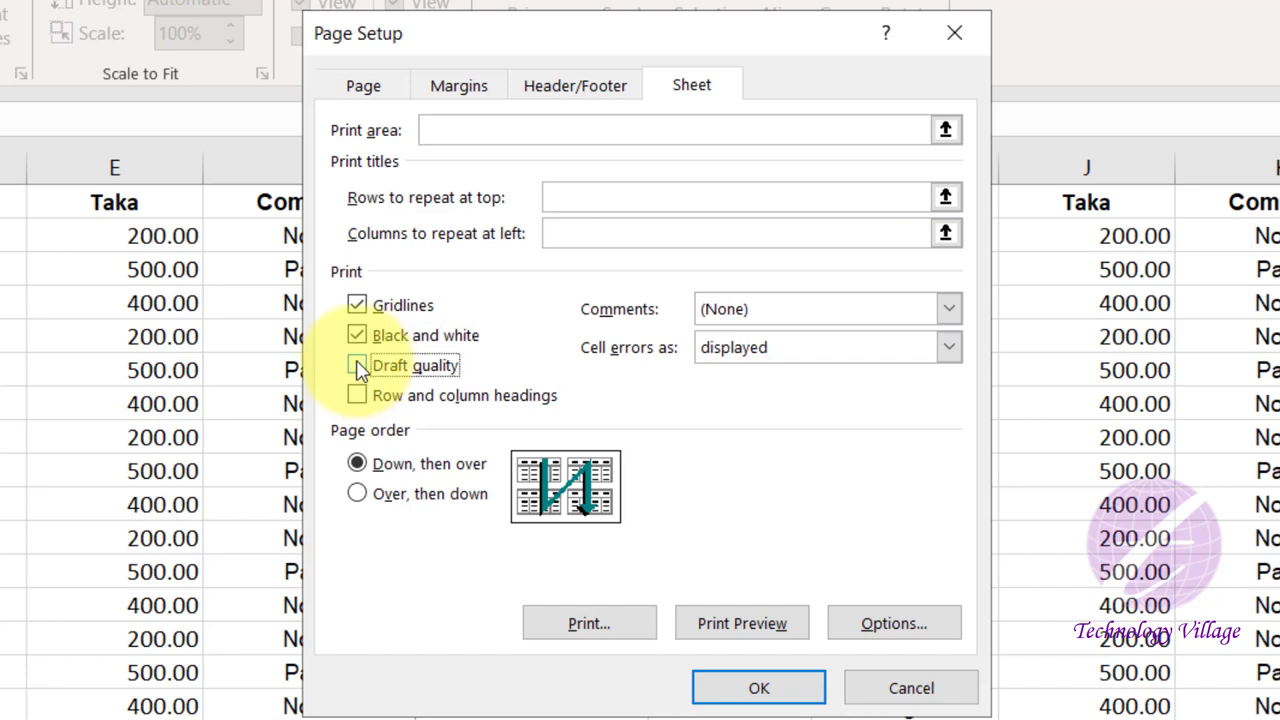
left_click(357, 397)
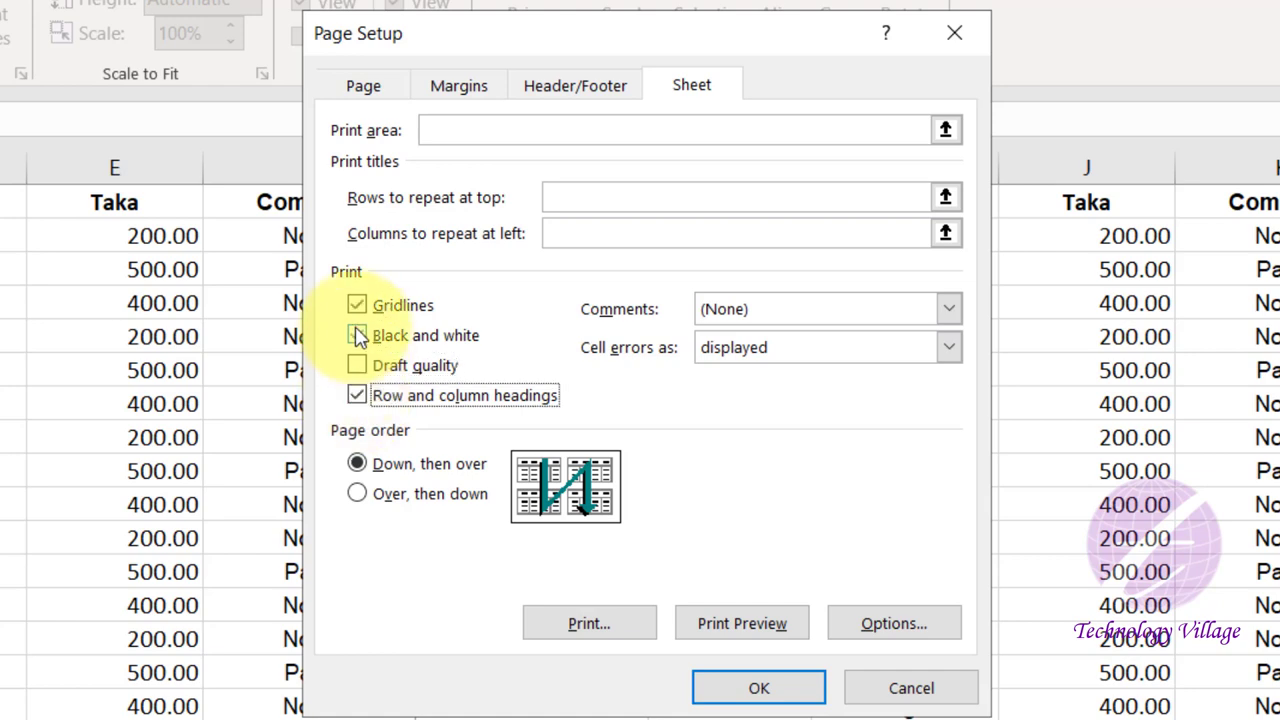
left_click(770, 694)
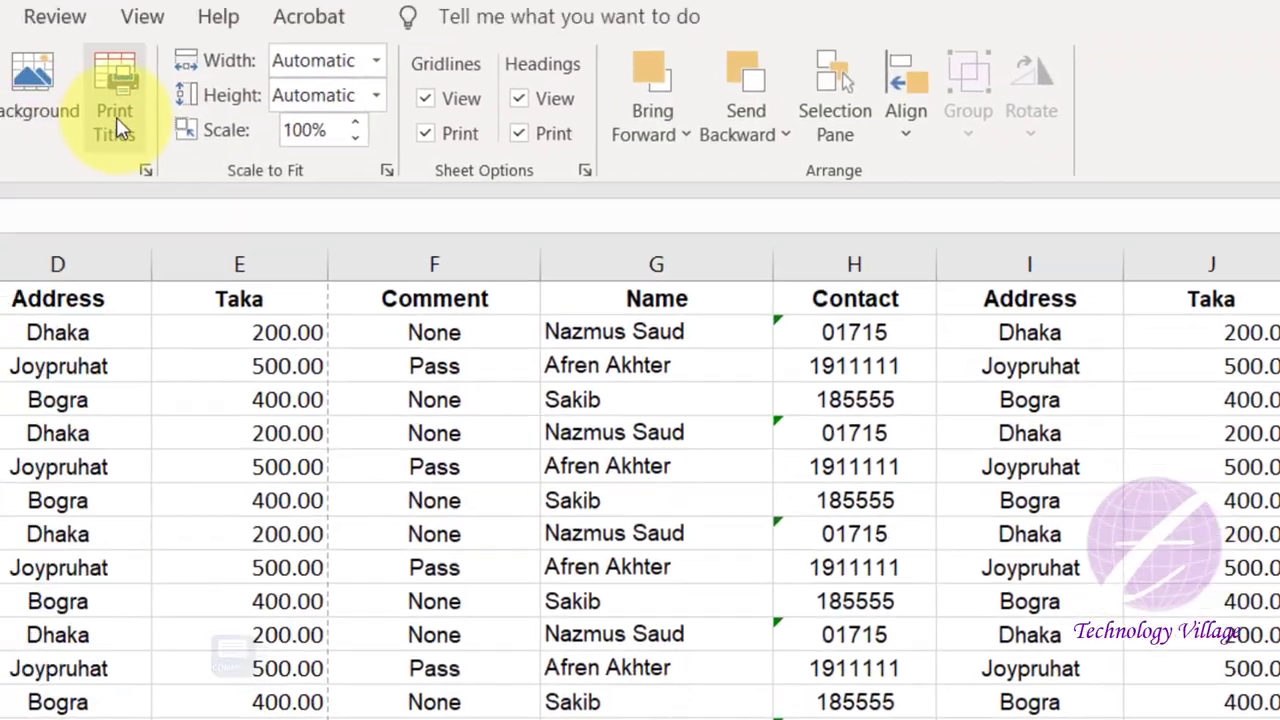
- Reopen the sheet options and switch off gridlines, black and white, and row and column headings
left_click(114, 150)
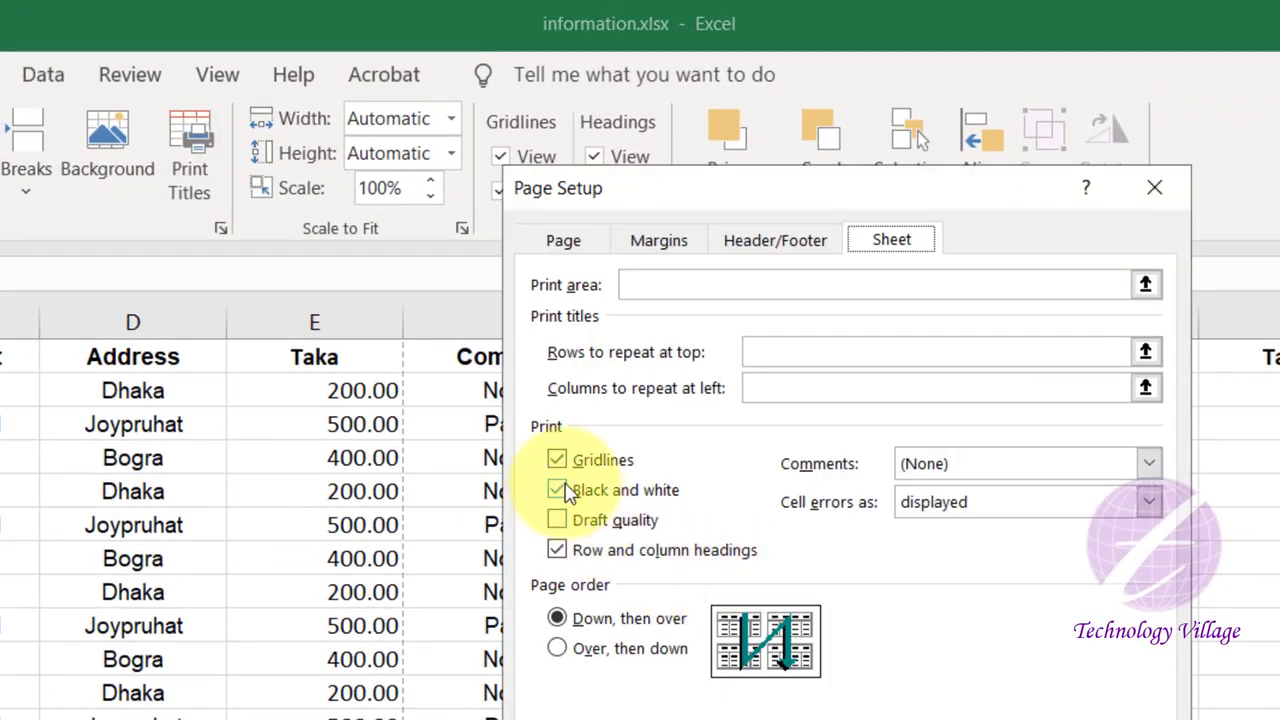
left_click(556, 461)
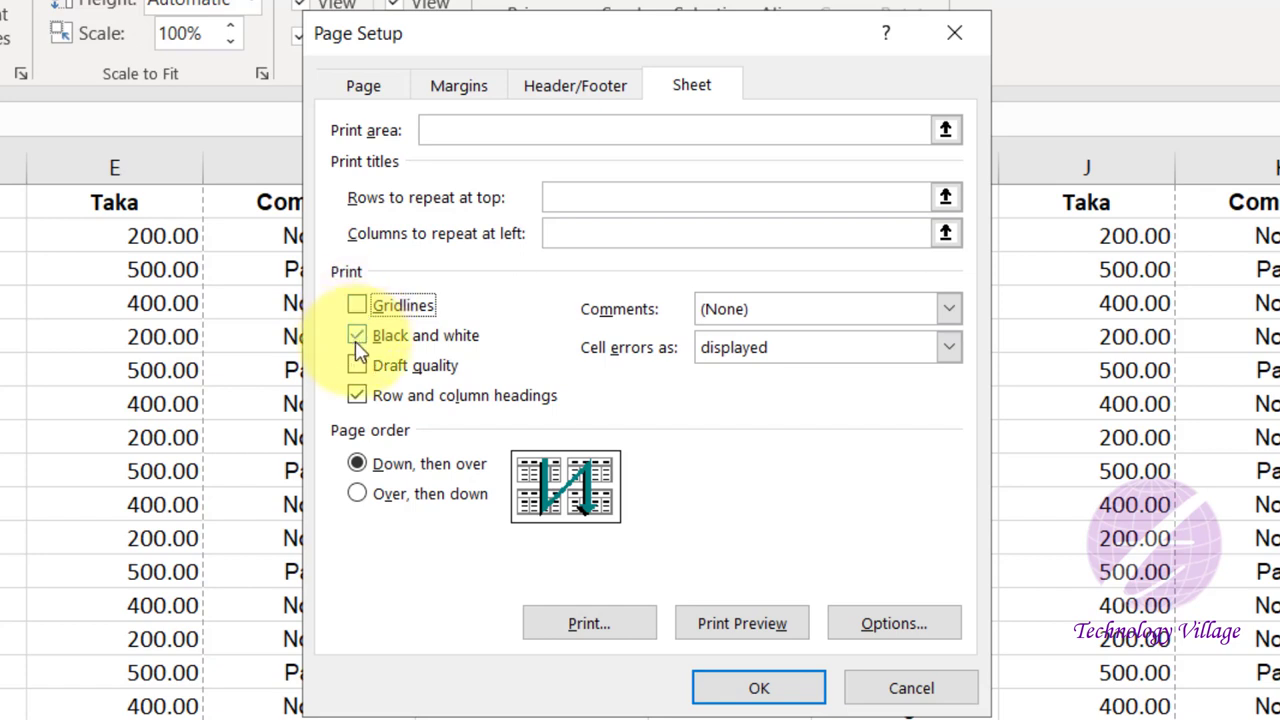
left_click(357, 335)
left_click(357, 395)
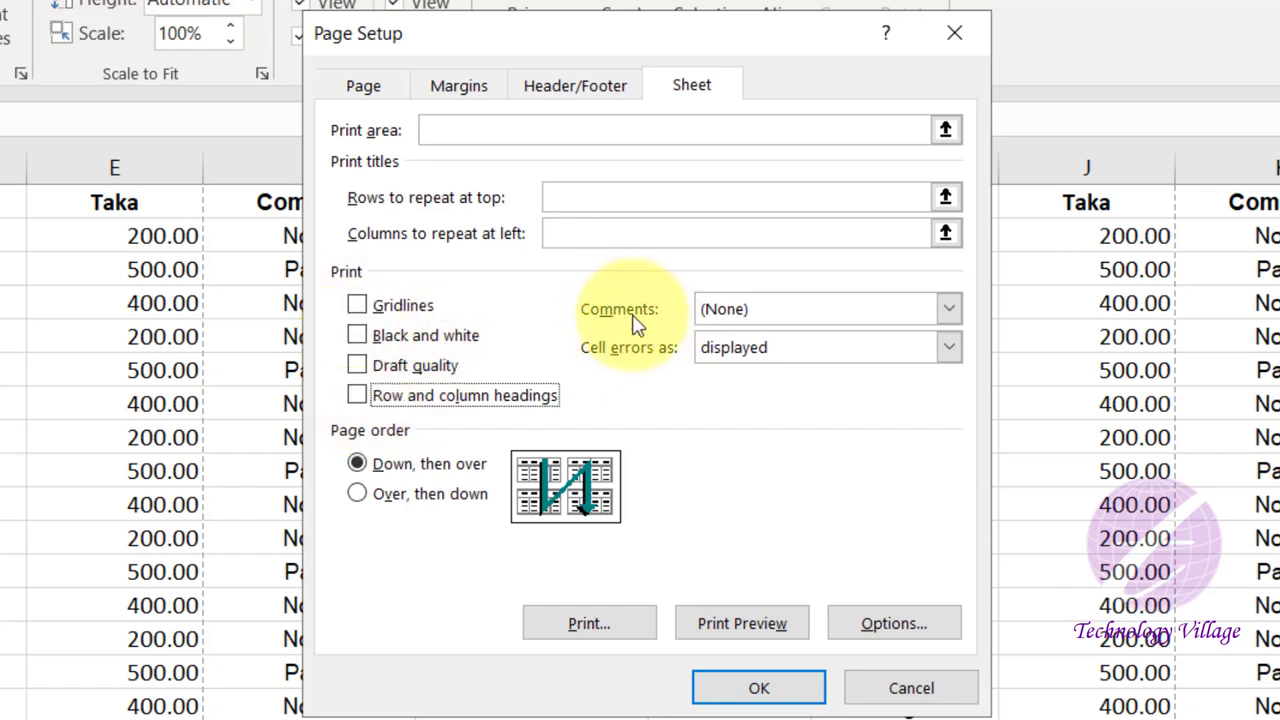
- Set Comments to 'As displayed on sheet' and keep Cell errors as 'displayed'
left_click(778, 318)
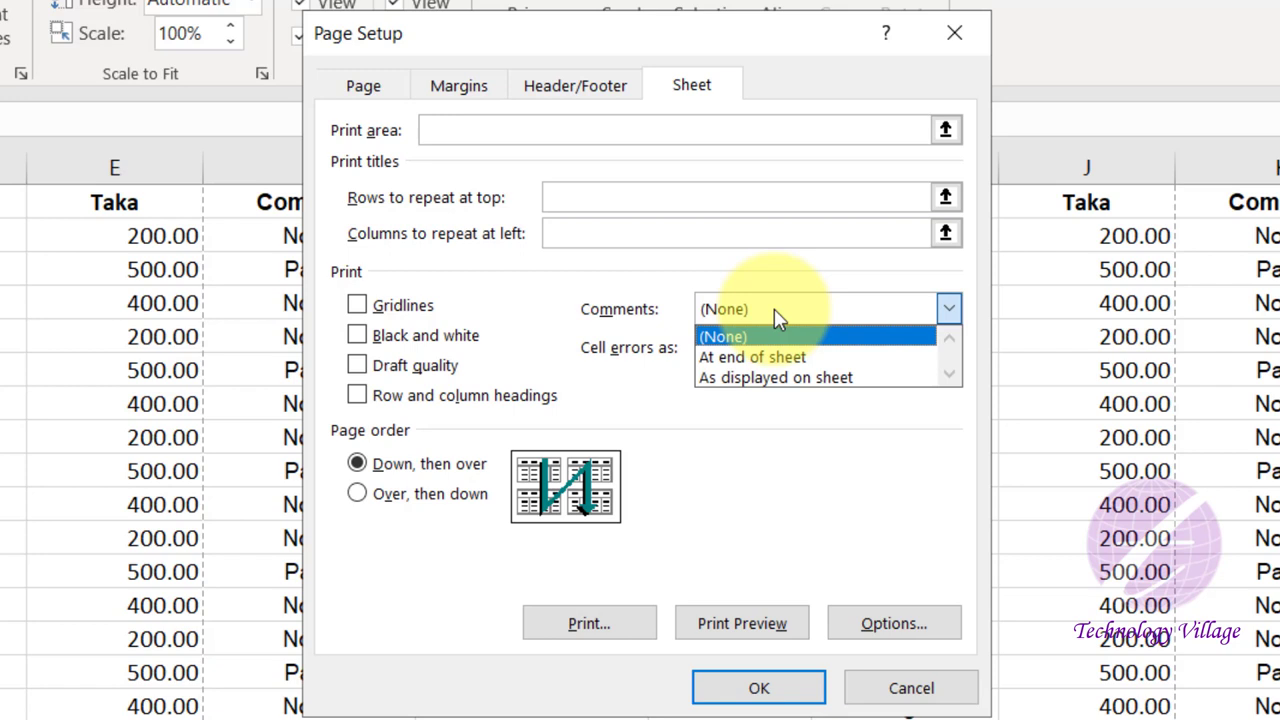
left_click(850, 380)
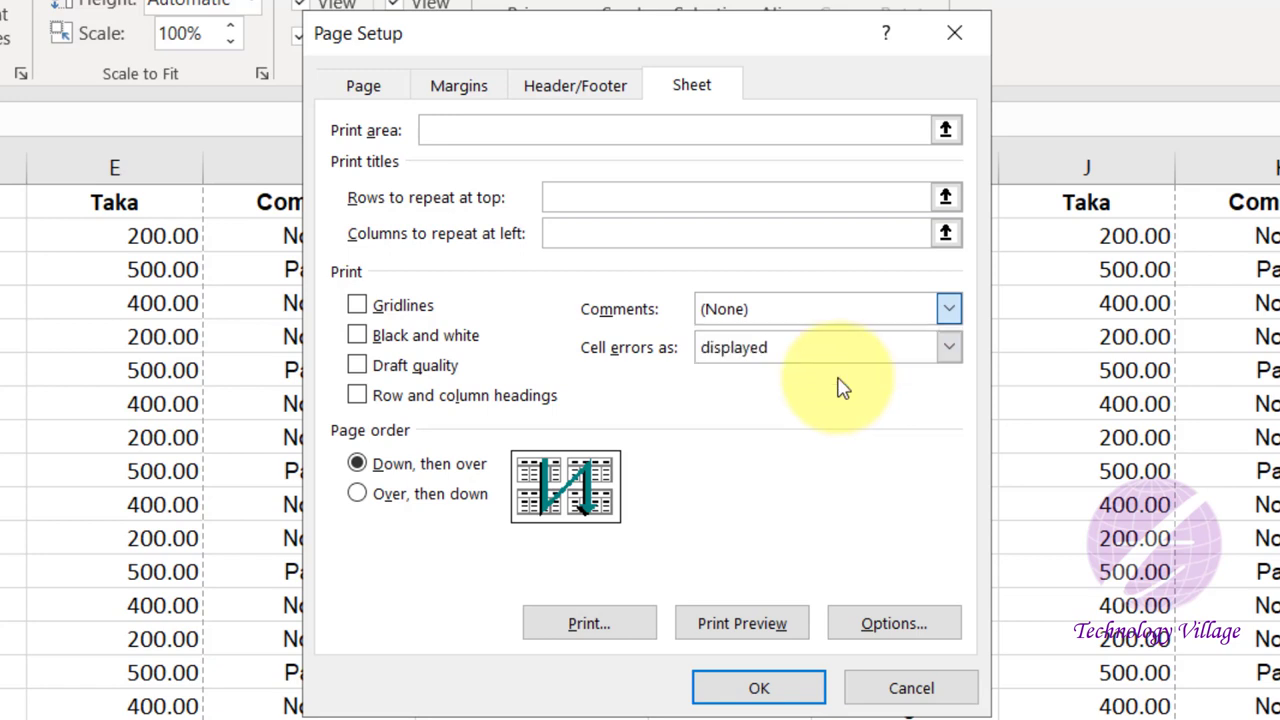
left_click(741, 350)
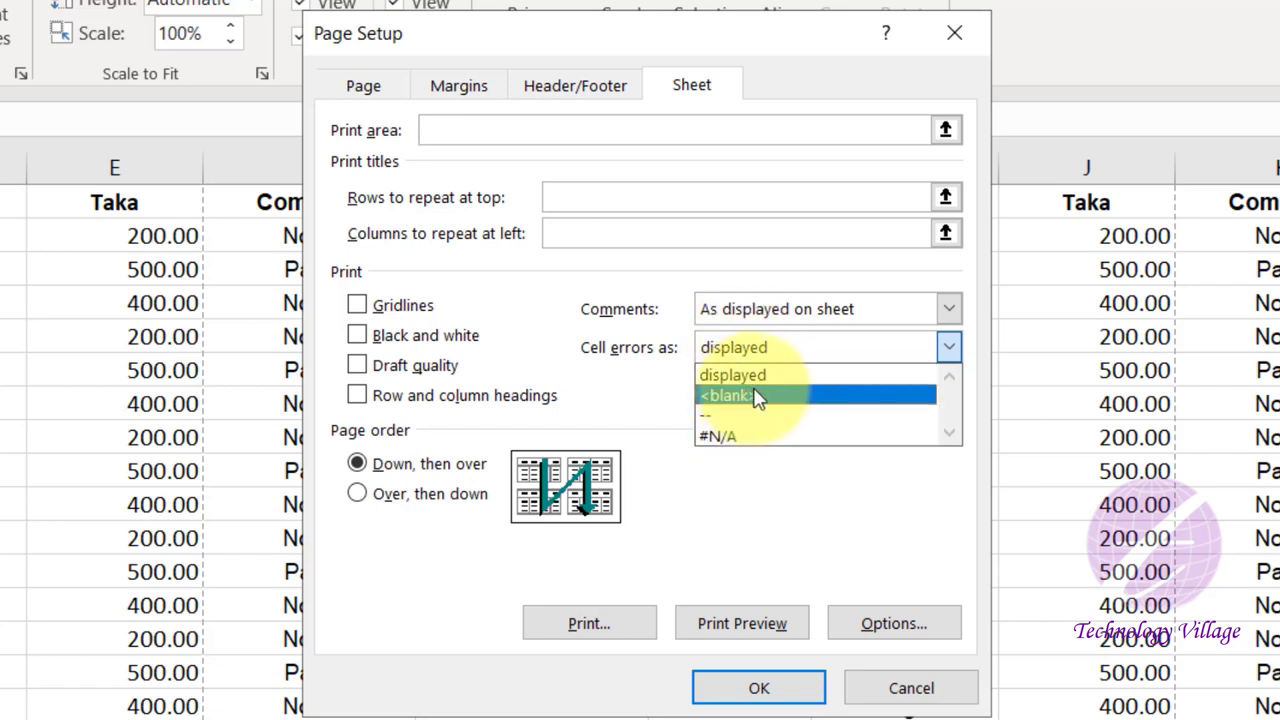
left_click(733, 375)
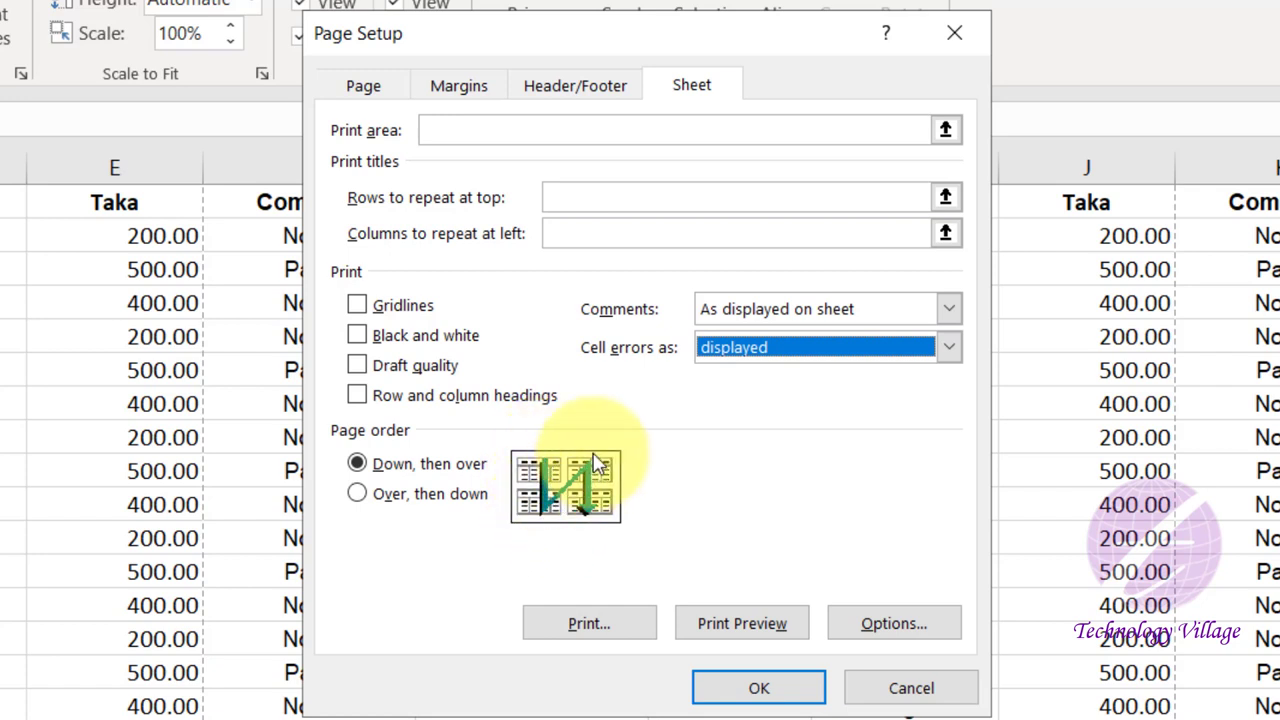
- Set the Page Setup page order to Over, then down, numbering pages across first
left_click(360, 495)
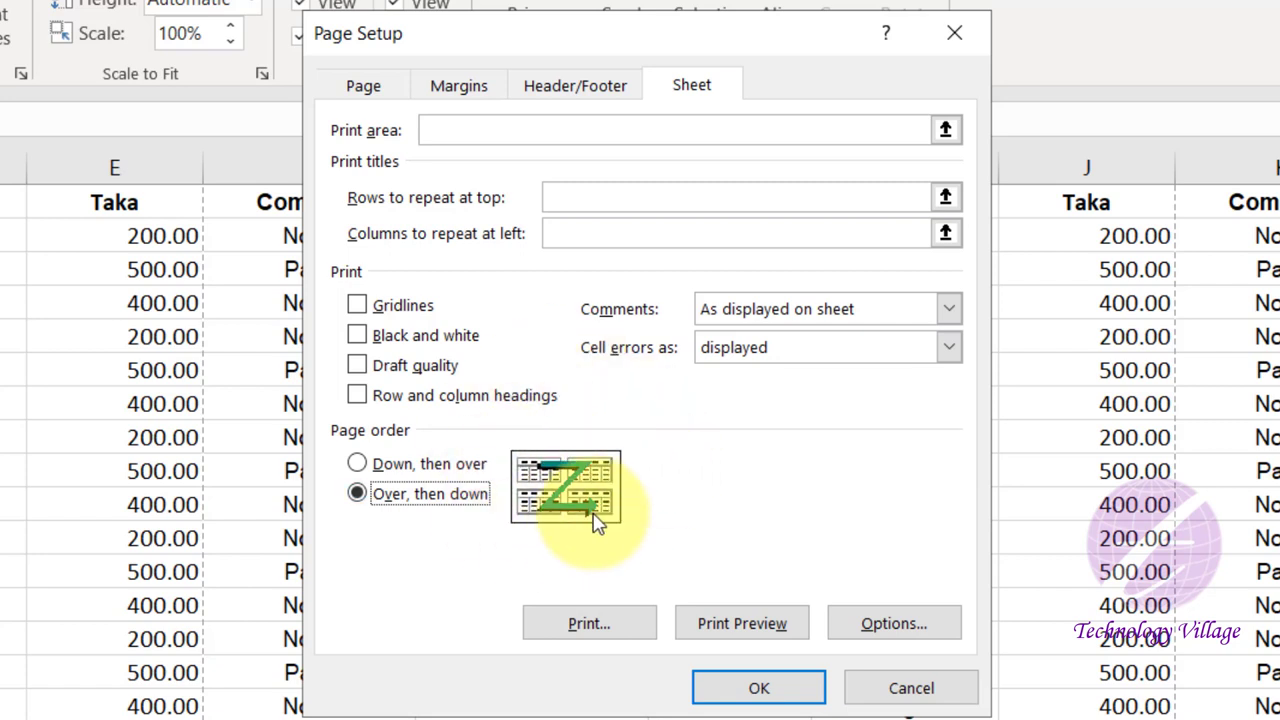
left_click(872, 692)
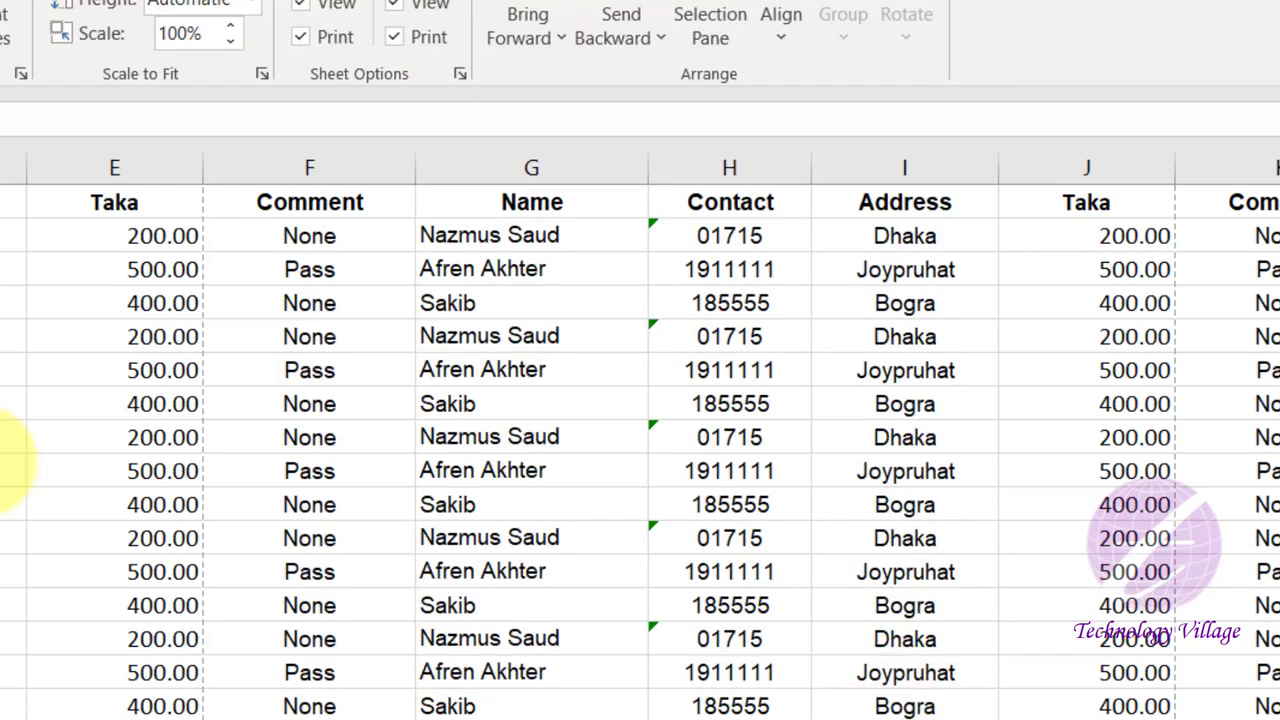